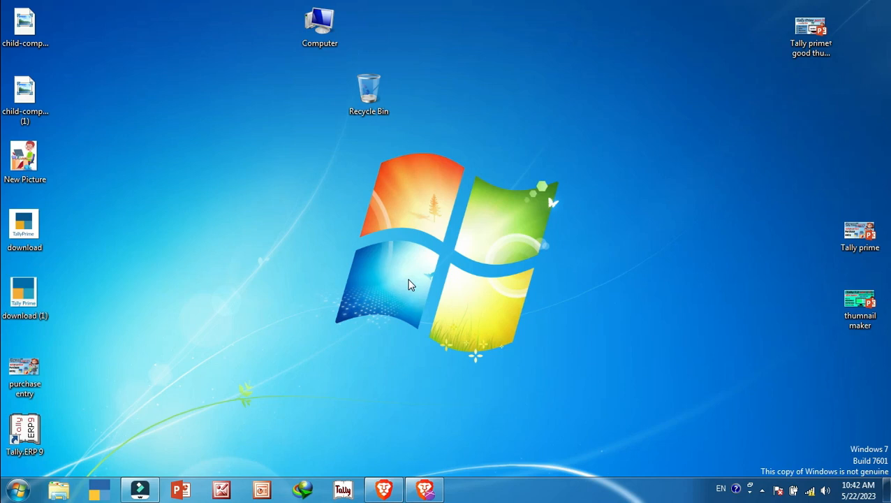
Launch Tally.ERP 9 by searching 'ta' in the Windows 7 Start menu.
{"action": "left_click", "coordinate": [16, 488]}
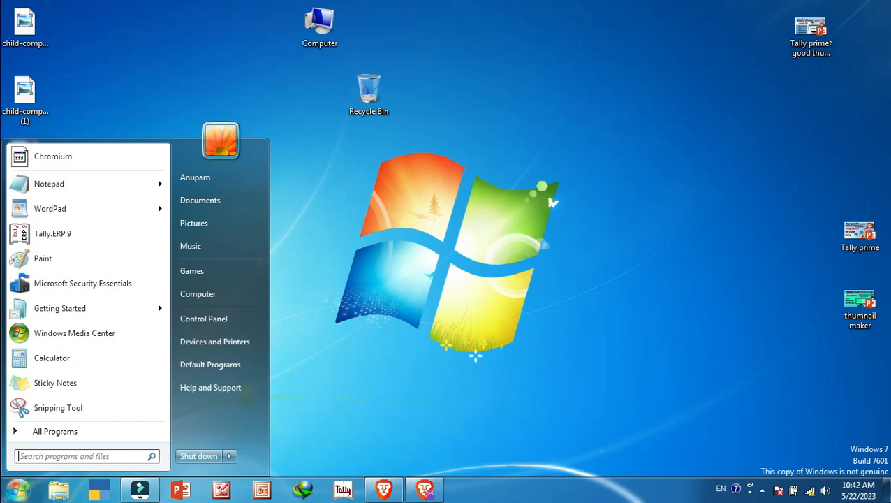
{"action": "type", "text": "ta"}
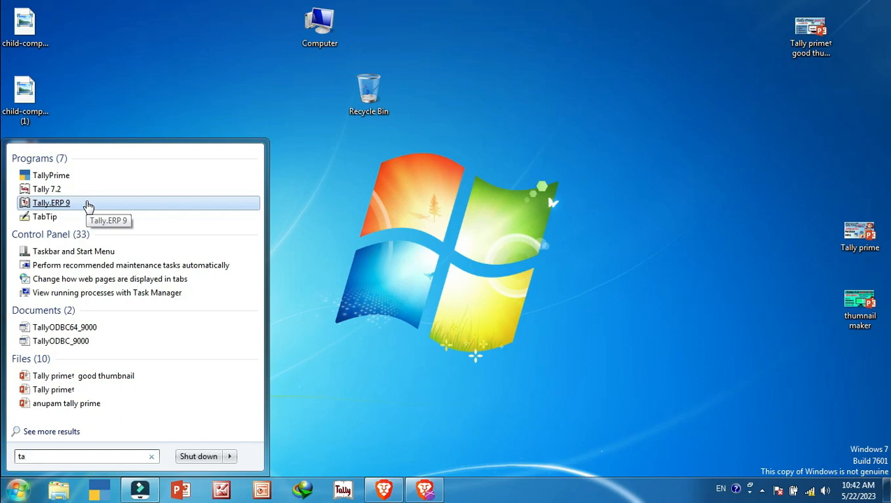
{"action": "right_click", "coordinate": [88, 206]}
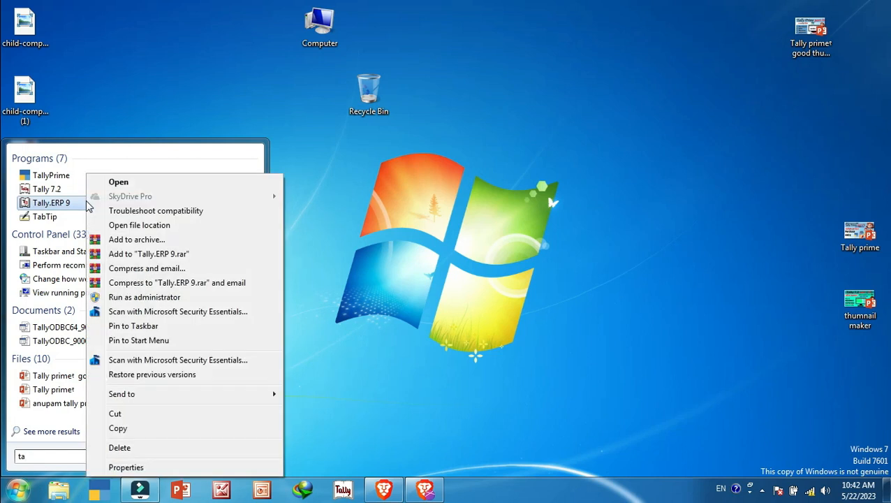
{"action": "left_click", "coordinate": [129, 184]}
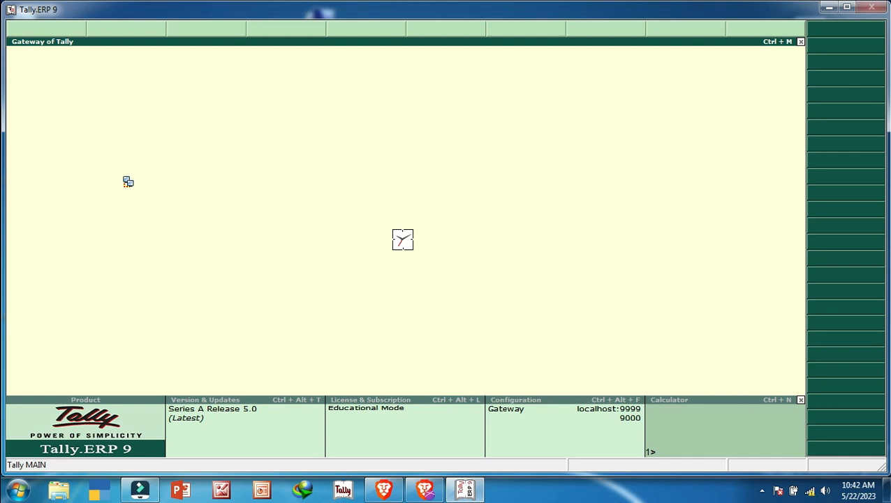
Choose Work in Educational Mode, then Silver Edition Mode (Single User).
{"action": "key", "text": "Down"}
{"action": "key", "text": "Down"}
{"action": "key", "text": "Down"}
{"action": "key", "text": "Down"}
{"action": "key", "text": "Down"}
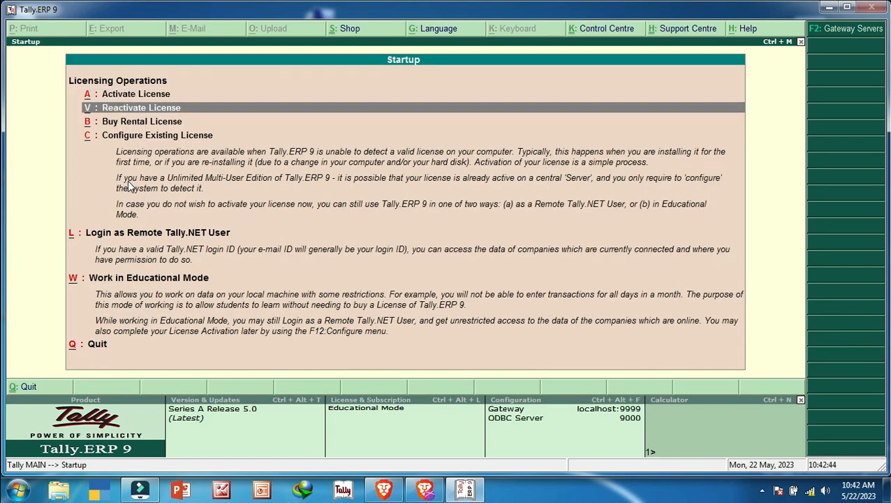
{"action": "key", "text": "Up"}
{"action": "key", "text": "Up"}
{"action": "key", "text": "Up"}
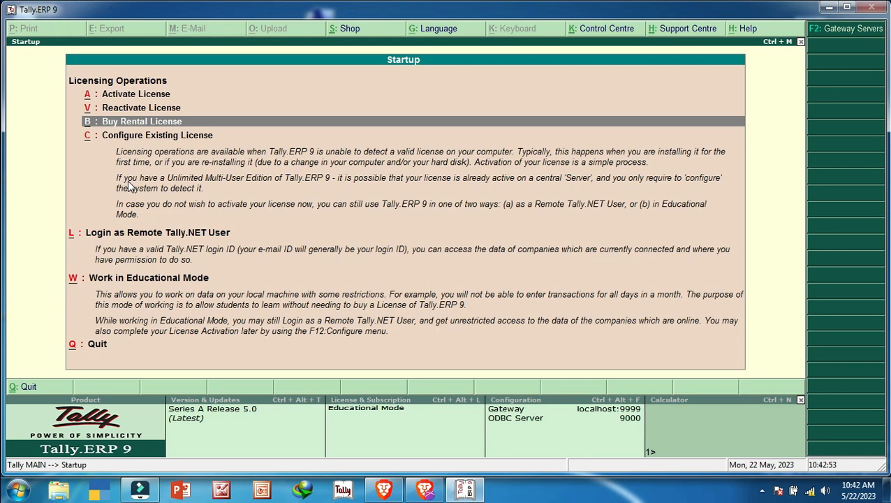
{"action": "key", "text": "Down"}
{"action": "key", "text": "Down"}
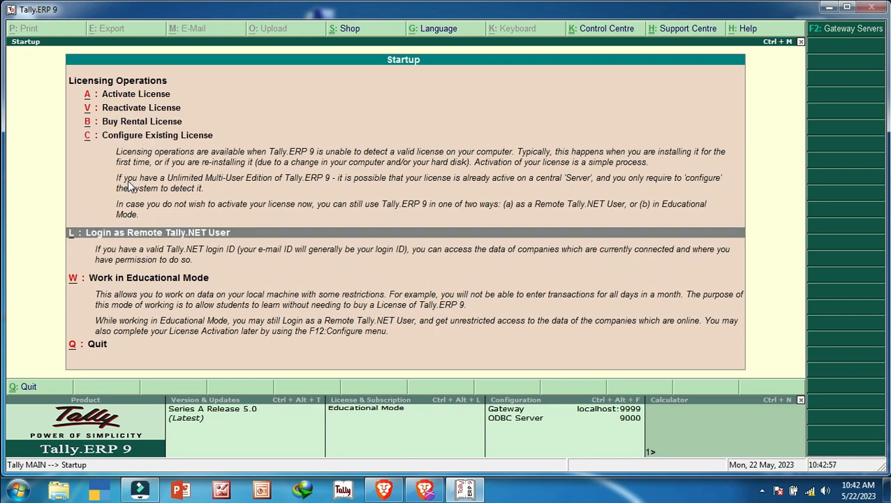
{"action": "key", "text": "Down"}
{"action": "key", "text": "Down"}
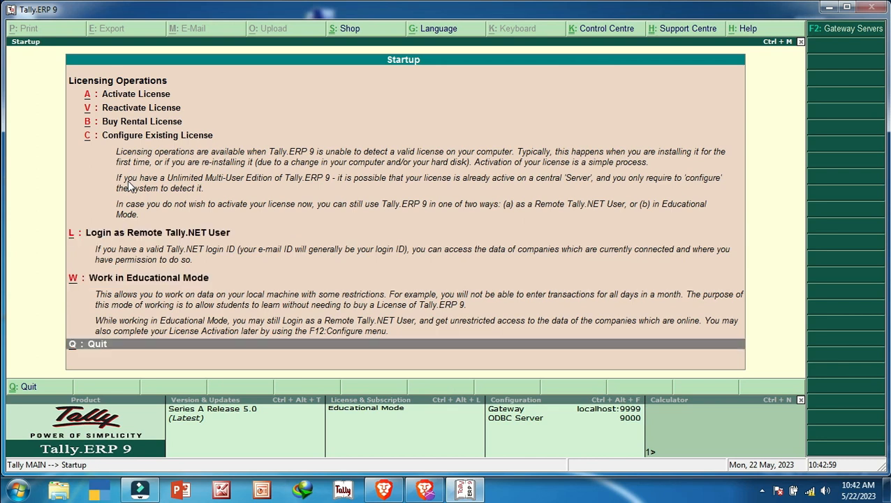
{"action": "key", "text": "Up"}
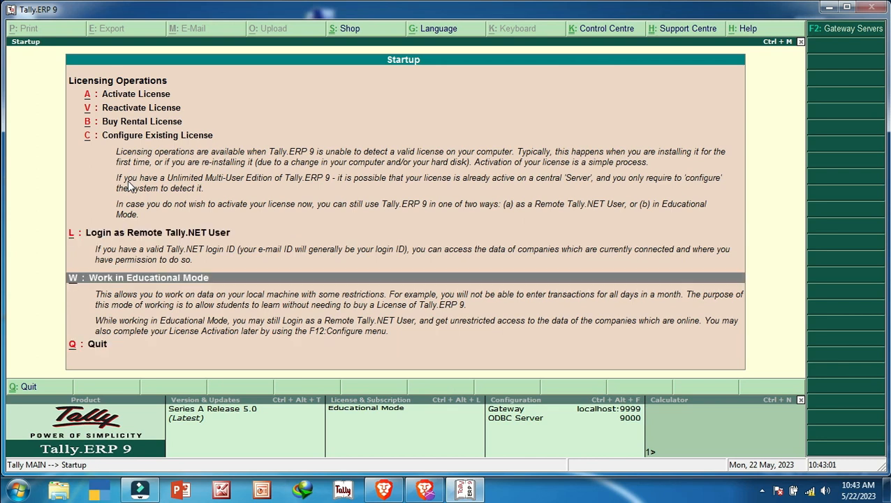
{"action": "key", "text": "Return"}
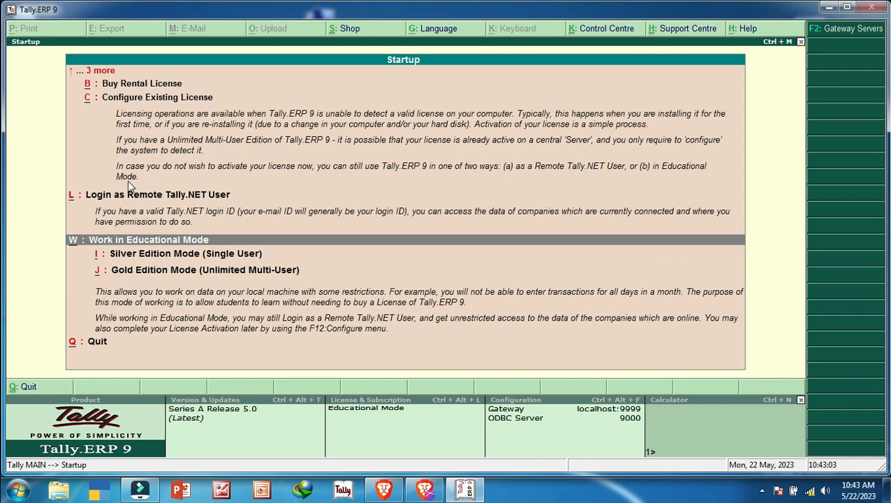
{"action": "key", "text": "Down"}
{"action": "key", "text": "Down"}
{"action": "key", "text": "Up"}
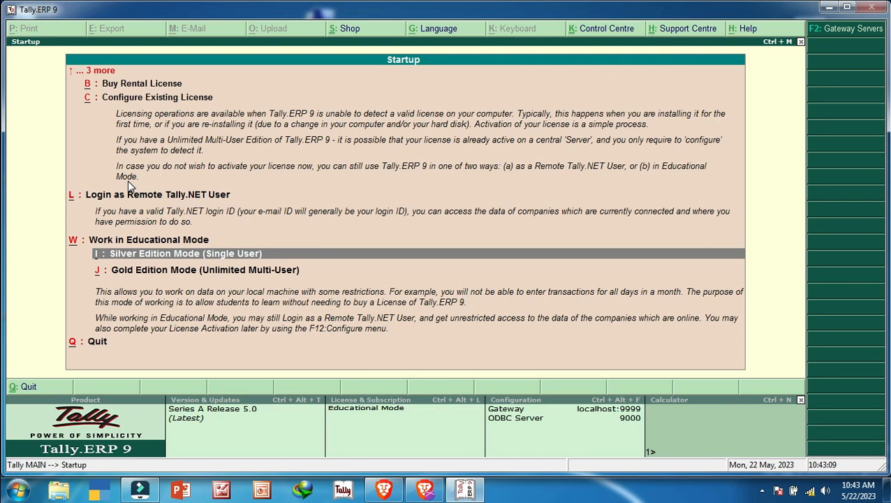
{"action": "key", "text": "Return"}
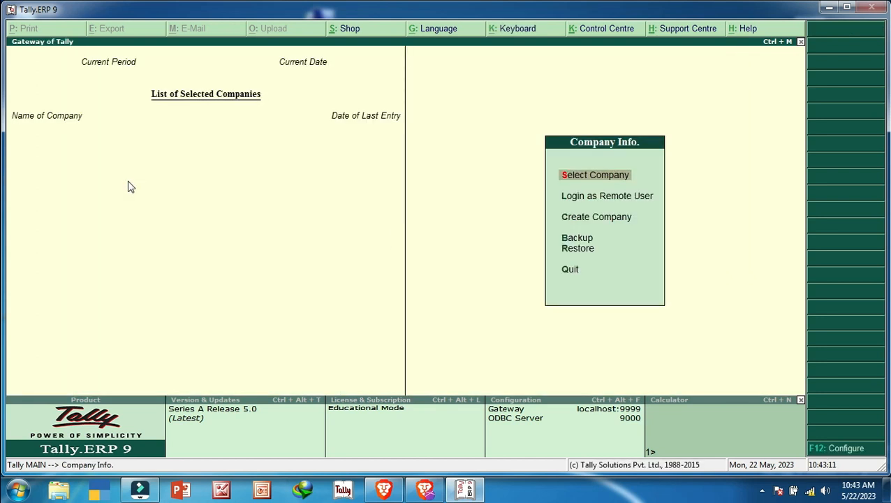
Select Create Company from the Company Info. menu.
{"action": "key", "text": "Down"}
{"action": "key", "text": "Down"}
{"action": "key", "text": "Down"}
{"action": "key", "text": "Down"}
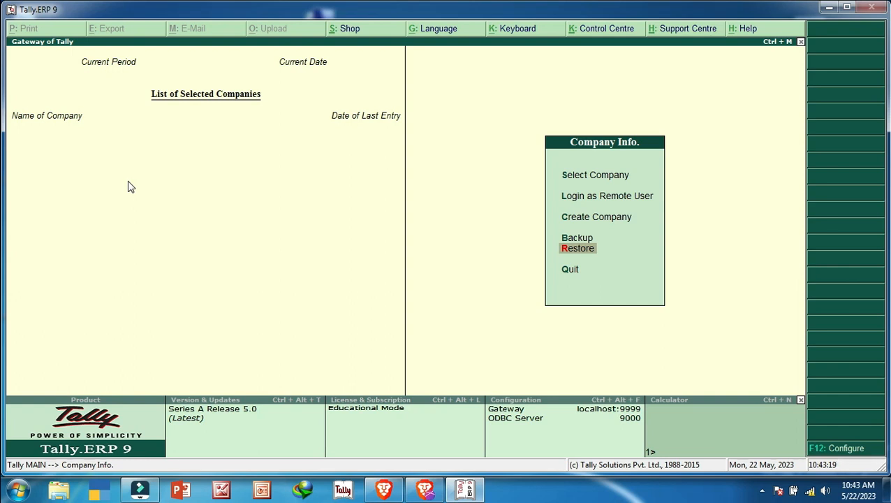
{"action": "key", "text": "Up"}
{"action": "key", "text": "Up"}
{"action": "key", "text": "Up"}
{"action": "key", "text": "Down"}
{"action": "key", "text": "Down"}
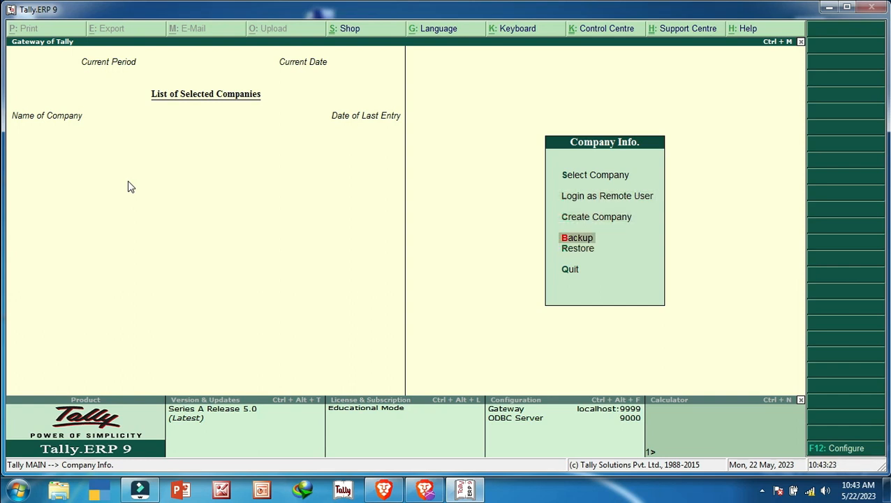
{"action": "key", "text": "Up"}
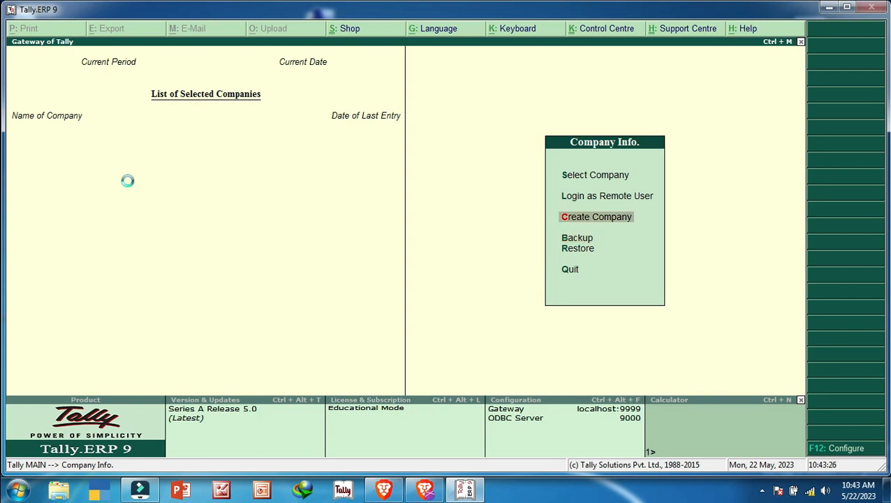
{"action": "key", "text": "Return"}
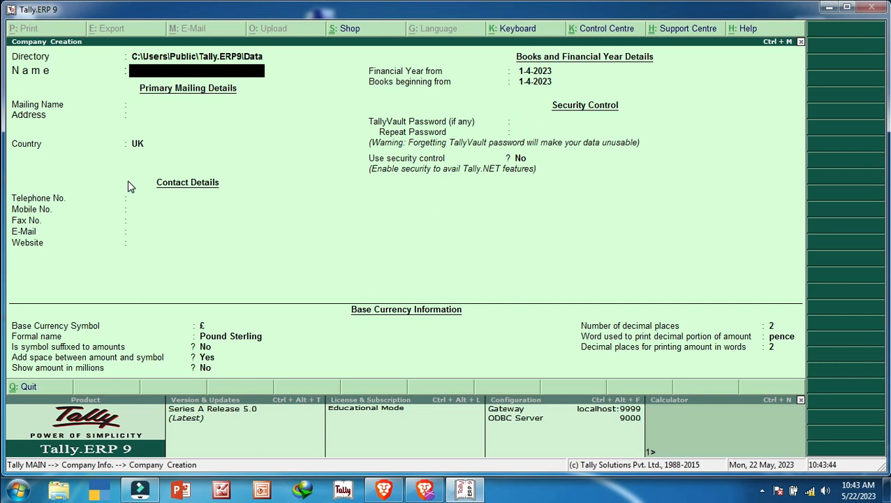
Name the company Sumsung, keep Sumsung as mailing name, and enter address Dehli.
{"action": "type", "text": "Sumsung"}
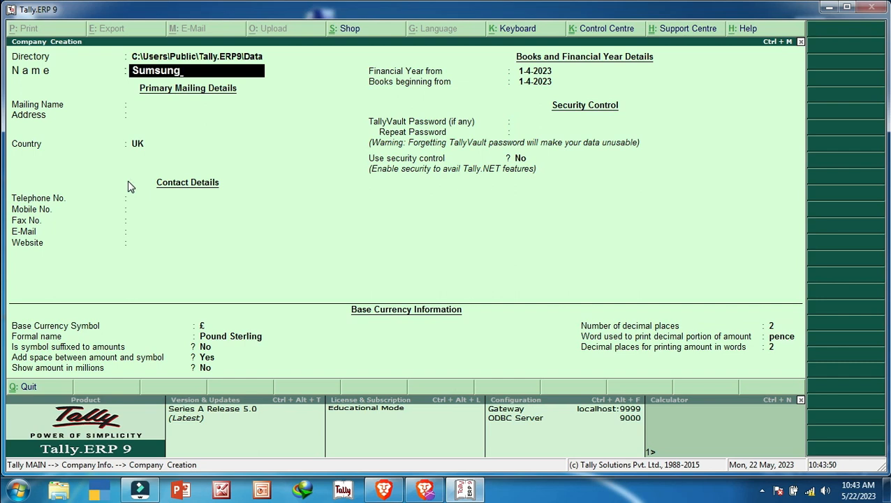
{"action": "key", "text": "Return"}
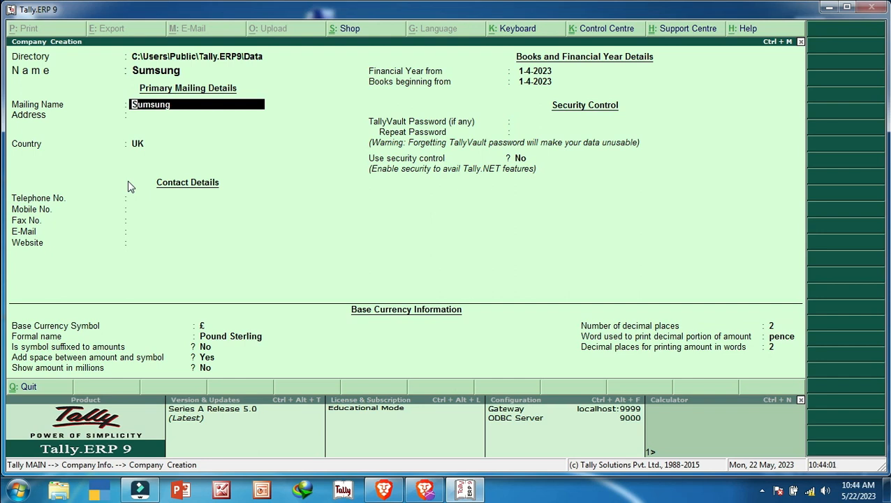
{"action": "key", "text": "Return"}
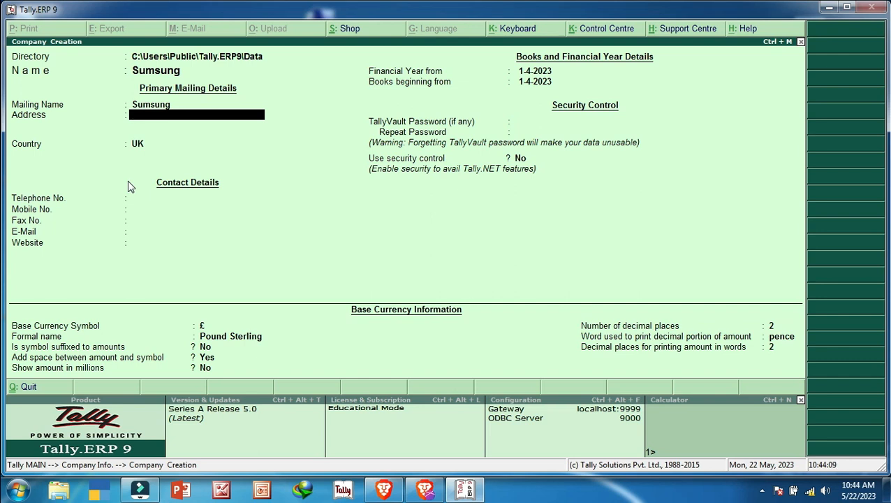
{"action": "type", "text": "Dehli"}
{"action": "key", "text": "Return"}
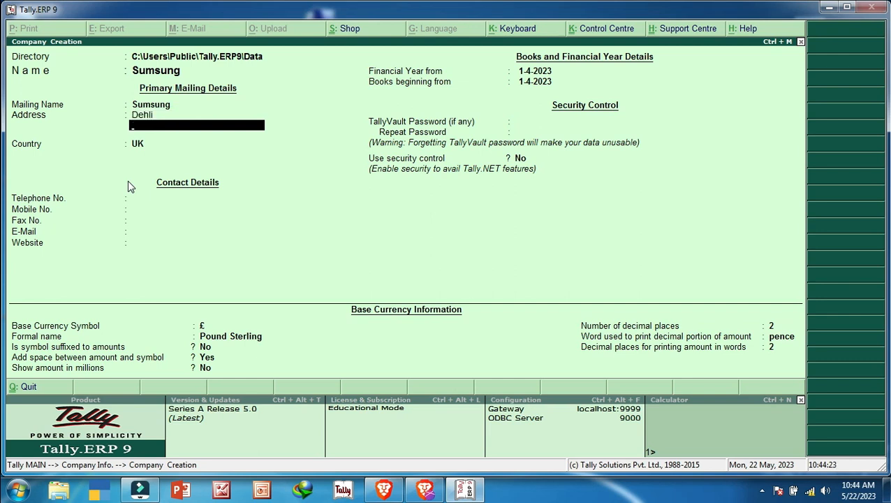
{"action": "key", "text": "Return"}
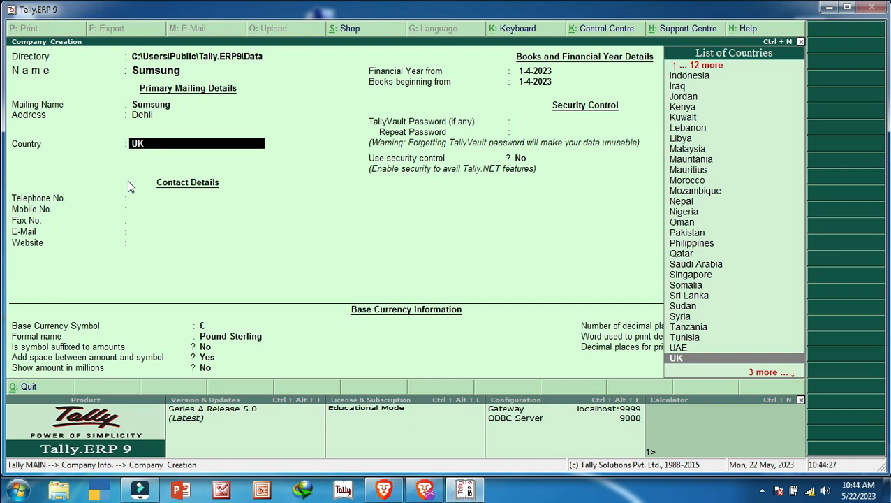
Set the company's country to India, correcting an accidental None selection.
{"action": "key", "text": "Up"}
{"action": "key", "text": "Up"}
{"action": "key", "text": "Up"}
{"action": "key", "text": "Up"}
{"action": "key", "text": "Up"}
{"action": "key", "text": "Up"}
{"action": "key", "text": "Up"}
{"action": "key", "text": "Up"}
{"action": "key", "text": "Up"}
{"action": "key", "text": "Up"}
{"action": "key", "text": "Up"}
{"action": "key", "text": "Up"}
{"action": "key", "text": "Up"}
{"action": "key", "text": "Up"}
{"action": "key", "text": "Up"}
{"action": "key", "text": "Up"}
{"action": "key", "text": "Up"}
{"action": "key", "text": "Up"}
{"action": "key", "text": "Up"}
{"action": "key", "text": "Up"}
{"action": "key", "text": "Up"}
{"action": "key", "text": "Up"}
{"action": "key", "text": "Up"}
{"action": "key", "text": "Up"}
{"action": "key", "text": "Up"}
{"action": "key", "text": "Up"}
{"action": "key", "text": "Up"}
{"action": "key", "text": "Up"}
{"action": "key", "text": "Down"}
{"action": "key", "text": "Down"}
{"action": "key", "text": "Down"}
{"action": "key", "text": "Down"}
{"action": "key", "text": "Down"}
{"action": "key", "text": "Down"}
{"action": "key", "text": "Down"}
{"action": "key", "text": "Down"}
{"action": "key", "text": "Down"}
{"action": "key", "text": "Down"}
{"action": "key", "text": "Down"}
{"action": "key", "text": "Down"}
{"action": "key", "text": "Down"}
{"action": "key", "text": "Down"}
{"action": "key", "text": "Down"}
{"action": "key", "text": "Down"}
{"action": "key", "text": "Down"}
{"action": "key", "text": "Down"}
{"action": "key", "text": "Down"}
{"action": "key", "text": "Down"}
{"action": "key", "text": "Down"}
{"action": "key", "text": "Down"}
{"action": "key", "text": "Down"}
{"action": "key", "text": "Down"}
{"action": "key", "text": "Down"}
{"action": "key", "text": "Down"}
{"action": "key", "text": "Down"}
{"action": "key", "text": "Down"}
{"action": "key", "text": "Down"}
{"action": "key", "text": "Down"}
{"action": "key", "text": "Down"}
{"action": "key", "text": "Down"}
{"action": "key", "text": "Down"}
{"action": "key", "text": "Down"}
{"action": "key", "text": "Down"}
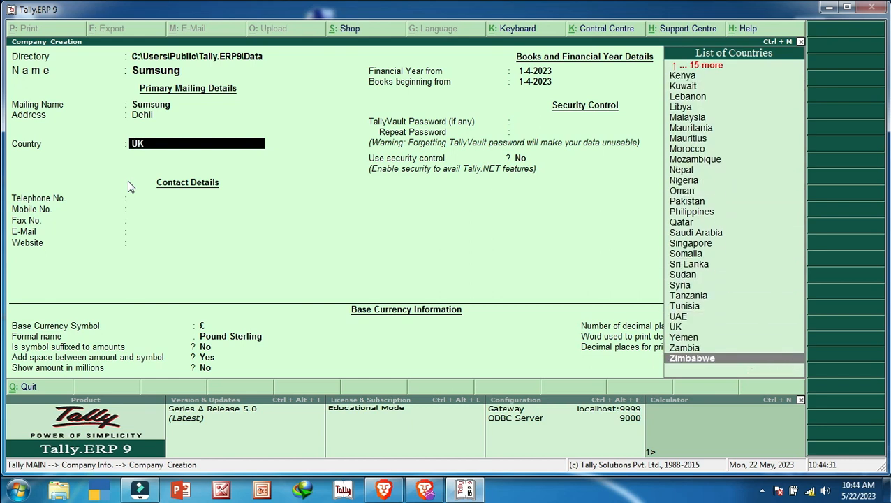
{"action": "key", "text": "Up"}
{"action": "key", "text": "Up"}
{"action": "key", "text": "Up"}
{"action": "key", "text": "Up"}
{"action": "key", "text": "Up"}
{"action": "key", "text": "Up"}
{"action": "key", "text": "Up"}
{"action": "key", "text": "Up"}
{"action": "key", "text": "Up"}
{"action": "key", "text": "Up"}
{"action": "key", "text": "Up"}
{"action": "key", "text": "Up"}
{"action": "key", "text": "Up"}
{"action": "key", "text": "Up"}
{"action": "key", "text": "Up"}
{"action": "key", "text": "Up"}
{"action": "key", "text": "Up"}
{"action": "key", "text": "Up"}
{"action": "key", "text": "Up"}
{"action": "key", "text": "Up"}
{"action": "key", "text": "Up"}
{"action": "key", "text": "Up"}
{"action": "key", "text": "Up"}
{"action": "key", "text": "Up"}
{"action": "key", "text": "Up"}
{"action": "key", "text": "Up"}
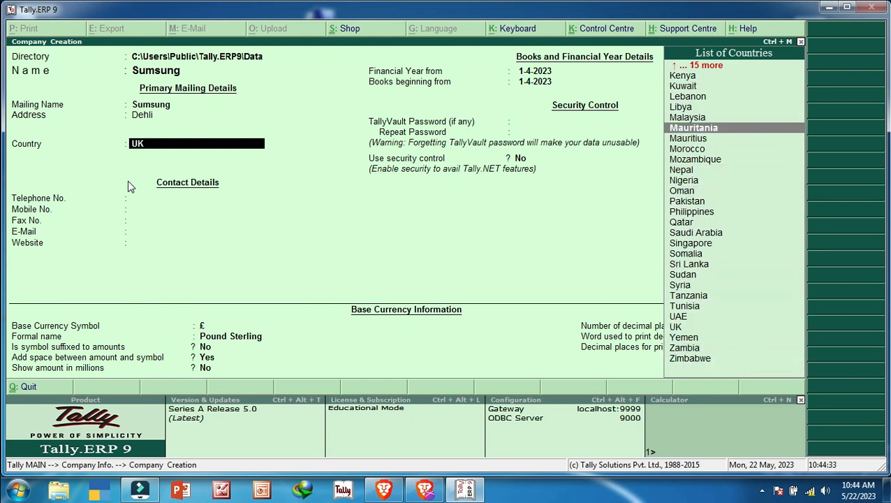
{"action": "key", "text": "Down"}
{"action": "key", "text": "Down"}
{"action": "key", "text": "Down"}
{"action": "key", "text": "Down"}
{"action": "key", "text": "Down"}
{"action": "key", "text": "Down"}
{"action": "key", "text": "Down"}
{"action": "key", "text": "Down"}
{"action": "key", "text": "Up"}
{"action": "key", "text": "Up"}
{"action": "key", "text": "Up"}
{"action": "key", "text": "Up"}
{"action": "key", "text": "Up"}
{"action": "key", "text": "Up"}
{"action": "key", "text": "Up"}
{"action": "key", "text": "Up"}
{"action": "key", "text": "Up"}
{"action": "key", "text": "Up"}
{"action": "key", "text": "Up"}
{"action": "key", "text": "Up"}
{"action": "key", "text": "Up"}
{"action": "key", "text": "Up"}
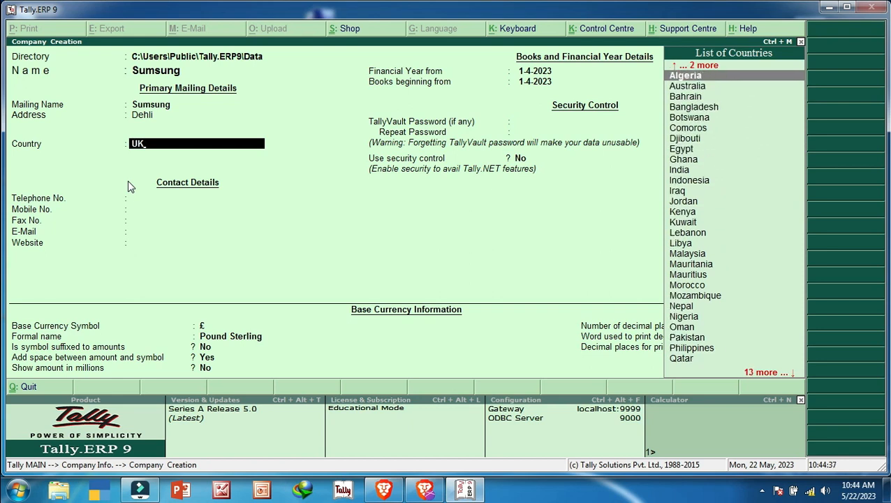
{"action": "key", "text": "End"}
{"action": "key", "text": "Up"}
{"action": "key", "text": "Up"}
{"action": "key", "text": "Down"}
{"action": "key", "text": "Down"}
{"action": "key", "text": "Up"}
{"action": "key", "text": "Up"}
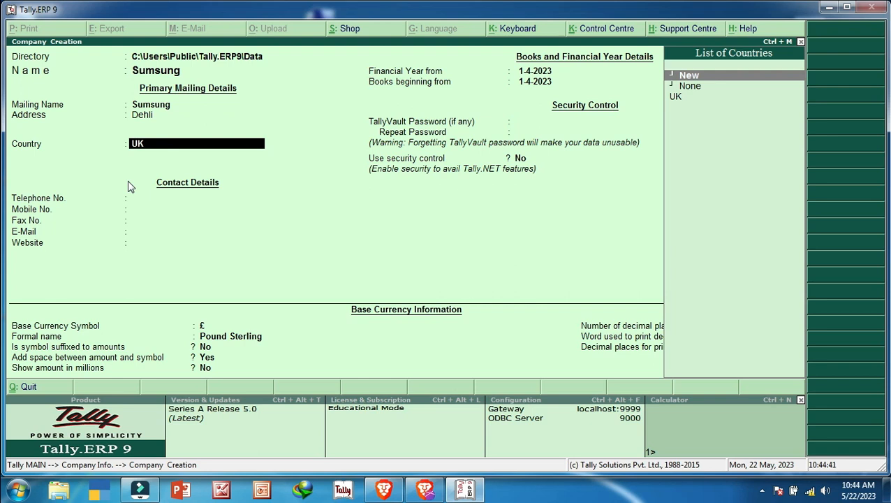
{"action": "key", "text": "Down"}
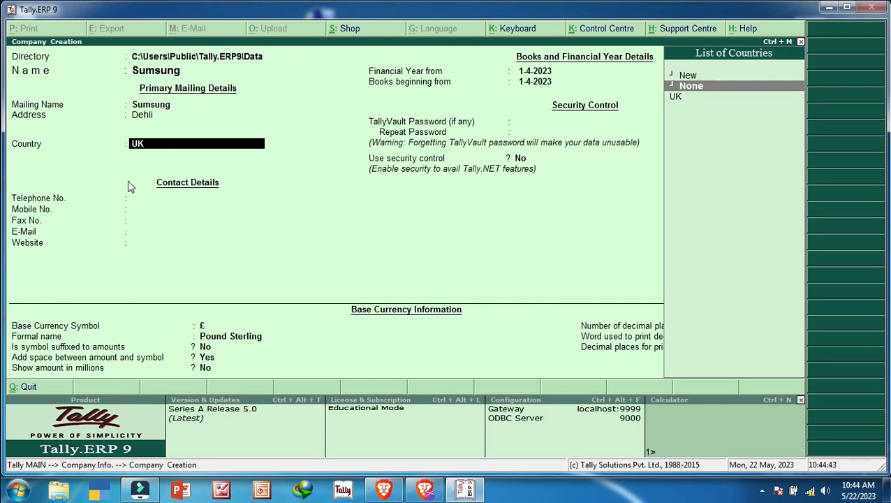
{"action": "key", "text": "Return"}
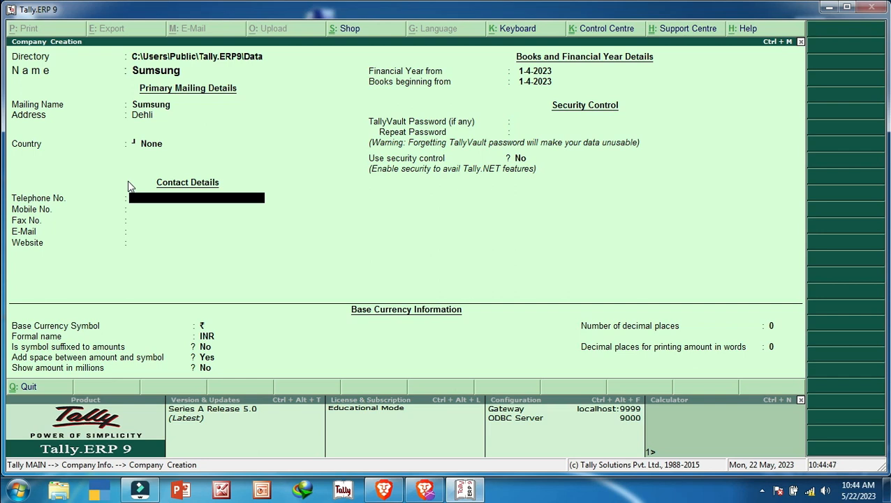
{"action": "key", "text": "BackSpace"}
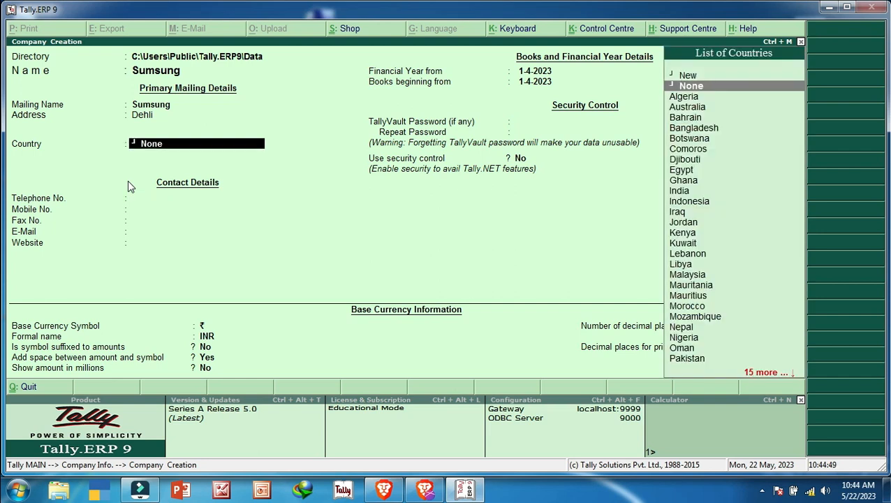
{"action": "key", "text": "Down"}
{"action": "key", "text": "Down"}
{"action": "key", "text": "Down"}
{"action": "key", "text": "Down"}
{"action": "key", "text": "Down"}
{"action": "key", "text": "Down"}
{"action": "key", "text": "Down"}
{"action": "key", "text": "Down"}
{"action": "key", "text": "Down"}
{"action": "key", "text": "Down"}
{"action": "key", "text": "Down"}
{"action": "key", "text": "Down"}
{"action": "key", "text": "Down"}
{"action": "key", "text": "Down"}
{"action": "key", "text": "Down"}
{"action": "key", "text": "Down"}
{"action": "key", "text": "Down"}
{"action": "key", "text": "Down"}
{"action": "key", "text": "Down"}
{"action": "key", "text": "Down"}
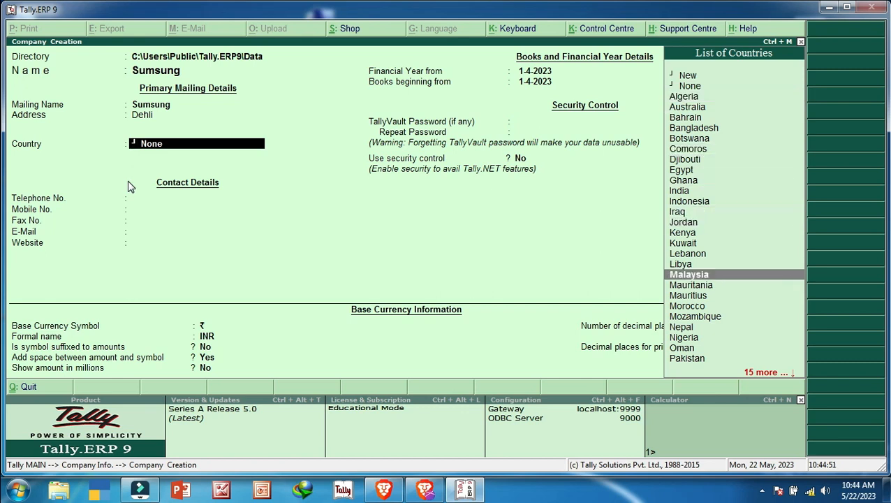
{"action": "key", "text": "Down"}
{"action": "key", "text": "Down"}
{"action": "key", "text": "Down"}
{"action": "key", "text": "Down"}
{"action": "key", "text": "Down"}
{"action": "key", "text": "Down"}
{"action": "key", "text": "Down"}
{"action": "key", "text": "Down"}
{"action": "key", "text": "Up"}
{"action": "key", "text": "Up"}
{"action": "key", "text": "Up"}
{"action": "key", "text": "Up"}
{"action": "key", "text": "Up"}
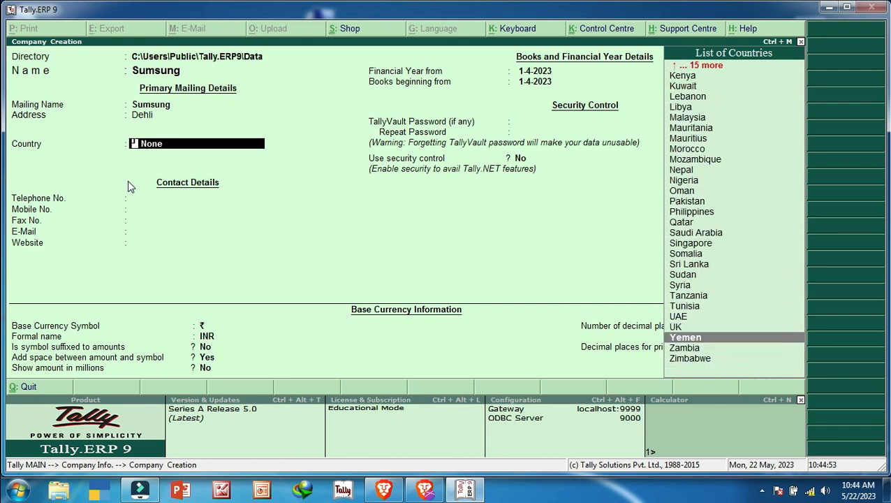
{"action": "key", "text": "Up"}
{"action": "key", "text": "Up"}
{"action": "key", "text": "Up"}
{"action": "key", "text": "Up"}
{"action": "key", "text": "Up"}
{"action": "key", "text": "Up"}
{"action": "key", "text": "Up"}
{"action": "key", "text": "Up"}
{"action": "key", "text": "Up"}
{"action": "key", "text": "Up"}
{"action": "key", "text": "Up"}
{"action": "key", "text": "Up"}
{"action": "key", "text": "Up"}
{"action": "key", "text": "Up"}
{"action": "key", "text": "Up"}
{"action": "key", "text": "Up"}
{"action": "key", "text": "Up"}
{"action": "key", "text": "Down"}
{"action": "key", "text": "Down"}
{"action": "key", "text": "Down"}
{"action": "key", "text": "Down"}
{"action": "key", "text": "Down"}
{"action": "key", "text": "Down"}
{"action": "key", "text": "Down"}
{"action": "key", "text": "Down"}
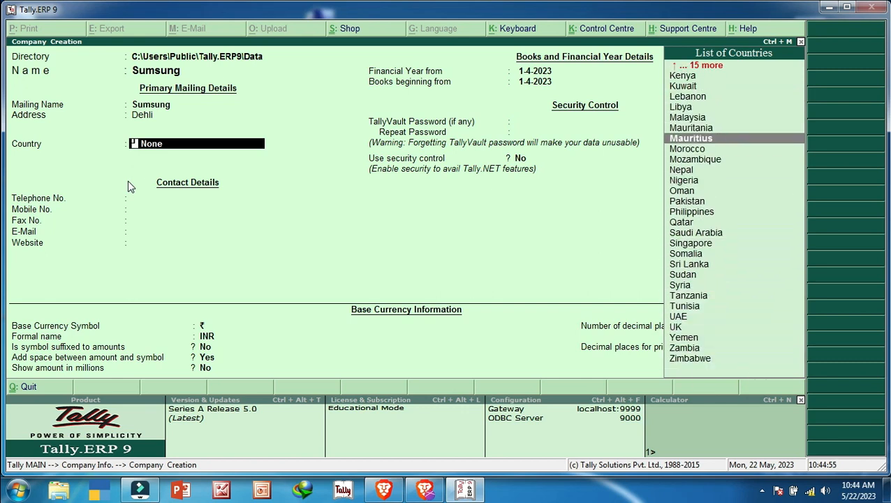
{"action": "key", "text": "Down"}
{"action": "key", "text": "Down"}
{"action": "key", "text": "Down"}
{"action": "key", "text": "Down"}
{"action": "key", "text": "Down"}
{"action": "key", "text": "Down"}
{"action": "key", "text": "Down"}
{"action": "key", "text": "Up"}
{"action": "key", "text": "Up"}
{"action": "key", "text": "Up"}
{"action": "key", "text": "Up"}
{"action": "key", "text": "Up"}
{"action": "key", "text": "Up"}
{"action": "key", "text": "Up"}
{"action": "key", "text": "Up"}
{"action": "key", "text": "Up"}
{"action": "key", "text": "Up"}
{"action": "key", "text": "Up"}
{"action": "key", "text": "Up"}
{"action": "key", "text": "Up"}
{"action": "key", "text": "Up"}
{"action": "key", "text": "Up"}
{"action": "key", "text": "Up"}
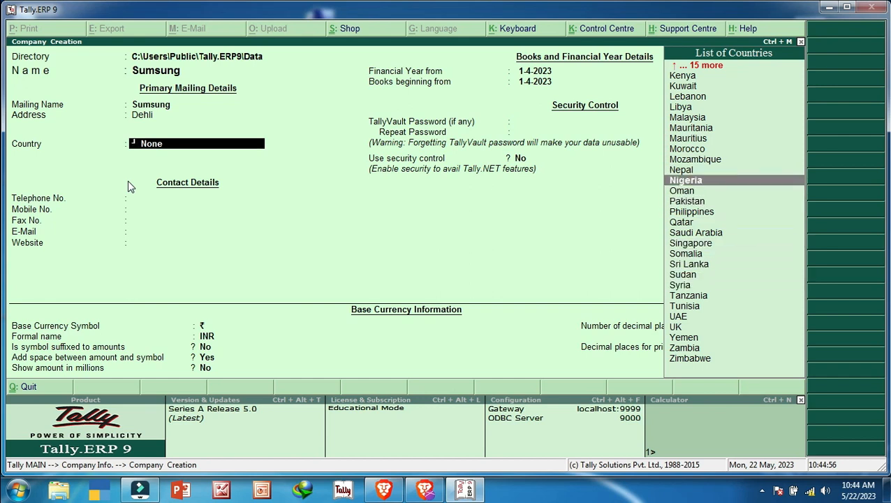
{"action": "key", "text": "Up"}
{"action": "key", "text": "Up"}
{"action": "key", "text": "Up"}
{"action": "key", "text": "Up"}
{"action": "key", "text": "Up"}
{"action": "key", "text": "Up"}
{"action": "key", "text": "Up"}
{"action": "key", "text": "Up"}
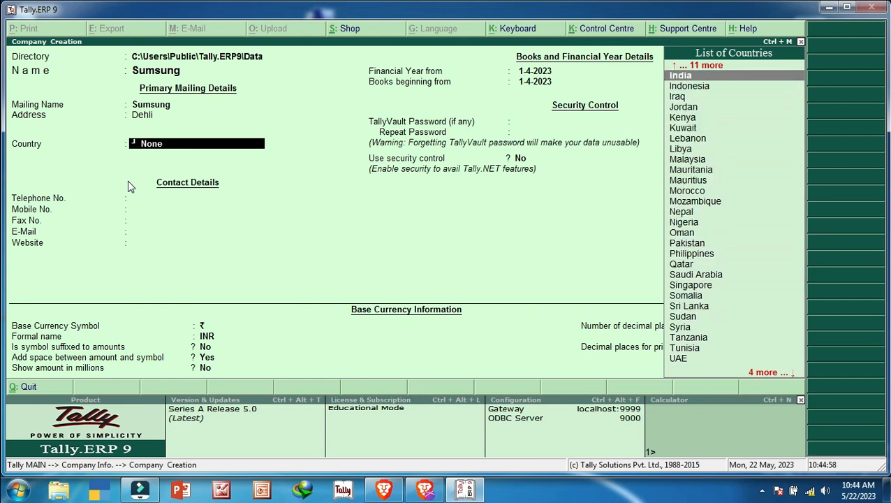
{"action": "key", "text": "Down"}
{"action": "key", "text": "Down"}
{"action": "key", "text": "Up"}
{"action": "key", "text": "Up"}
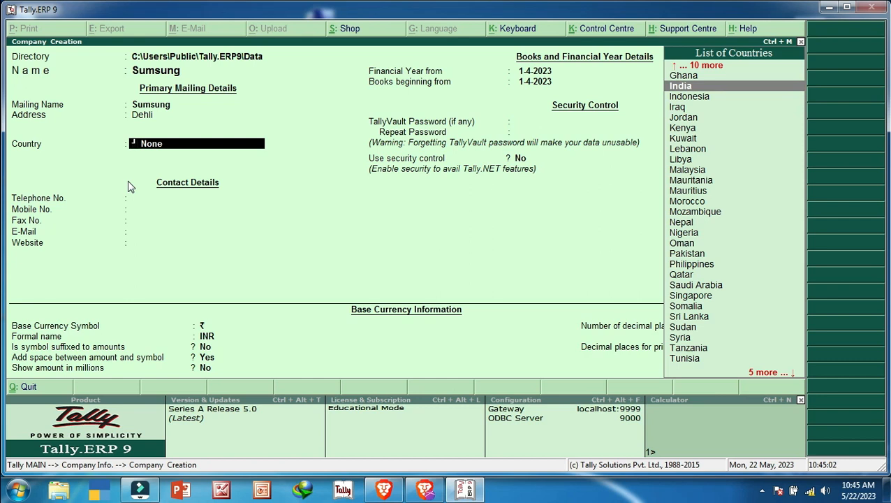
{"action": "key", "text": "Return"}
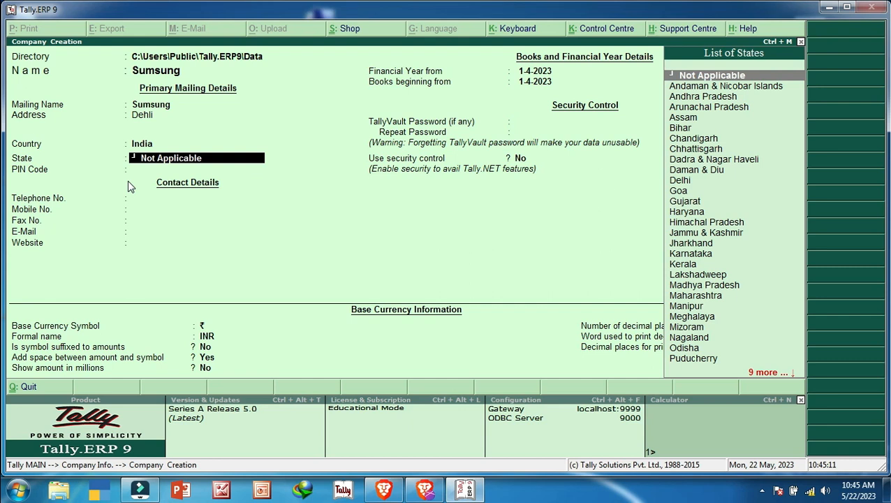
Set the state to Uttar Pradesh.
{"action": "key", "text": "Down"}
{"action": "key", "text": "Down"}
{"action": "key", "text": "Down"}
{"action": "key", "text": "Down"}
{"action": "key", "text": "Down"}
{"action": "key", "text": "Down"}
{"action": "key", "text": "Down"}
{"action": "key", "text": "Down"}
{"action": "key", "text": "Down"}
{"action": "key", "text": "Down"}
{"action": "key", "text": "Down"}
{"action": "key", "text": "Down"}
{"action": "key", "text": "Down"}
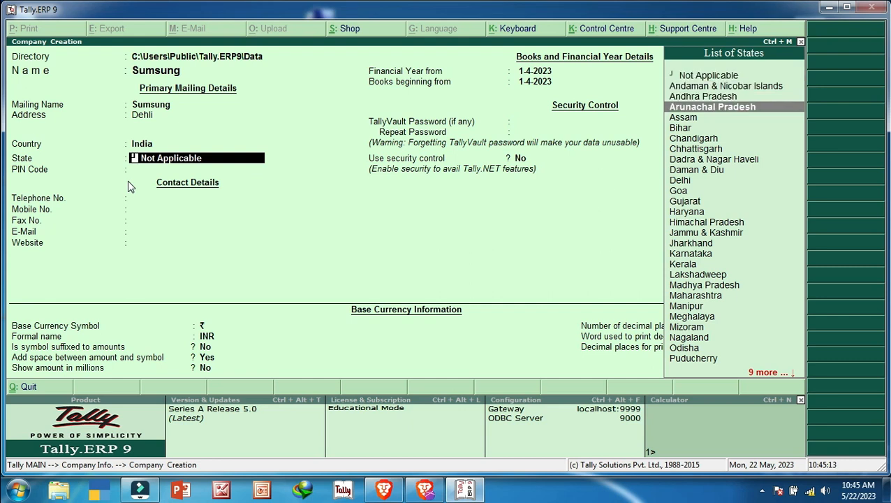
{"action": "key", "text": "Down"}
{"action": "key", "text": "Down"}
{"action": "key", "text": "Down"}
{"action": "key", "text": "Down"}
{"action": "key", "text": "Down"}
{"action": "key", "text": "Down"}
{"action": "key", "text": "Down"}
{"action": "key", "text": "Down"}
{"action": "key", "text": "Down"}
{"action": "key", "text": "Down"}
{"action": "key", "text": "Down"}
{"action": "key", "text": "Down"}
{"action": "key", "text": "Down"}
{"action": "key", "text": "Down"}
{"action": "key", "text": "Down"}
{"action": "key", "text": "Down"}
{"action": "key", "text": "Down"}
{"action": "key", "text": "Down"}
{"action": "key", "text": "Down"}
{"action": "key", "text": "Down"}
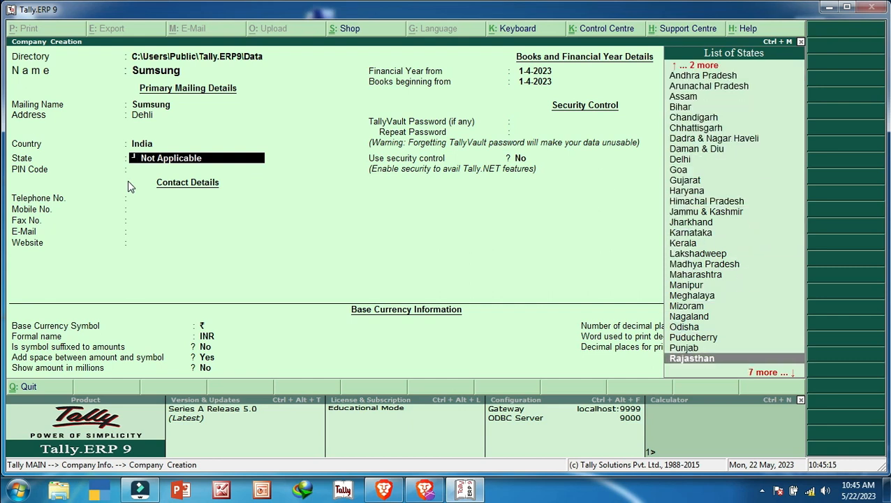
{"action": "key", "text": "Up"}
{"action": "key", "text": "Up"}
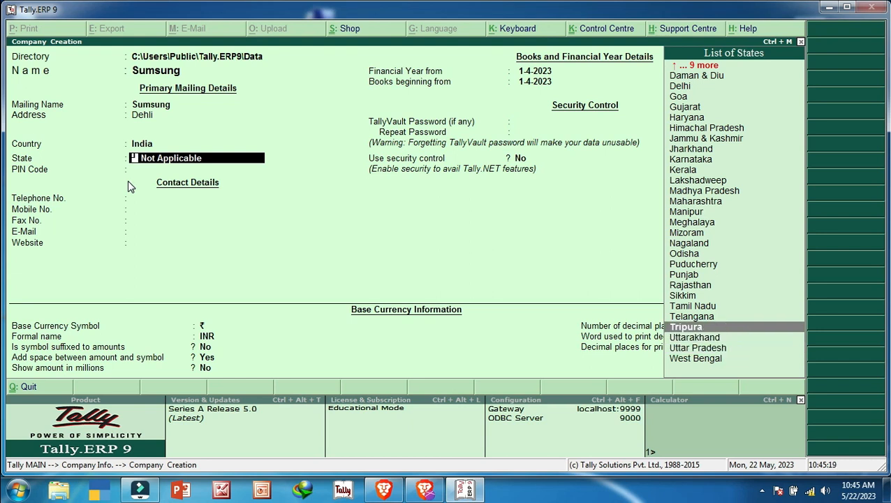
{"action": "key", "text": "Down"}
{"action": "key", "text": "Down"}
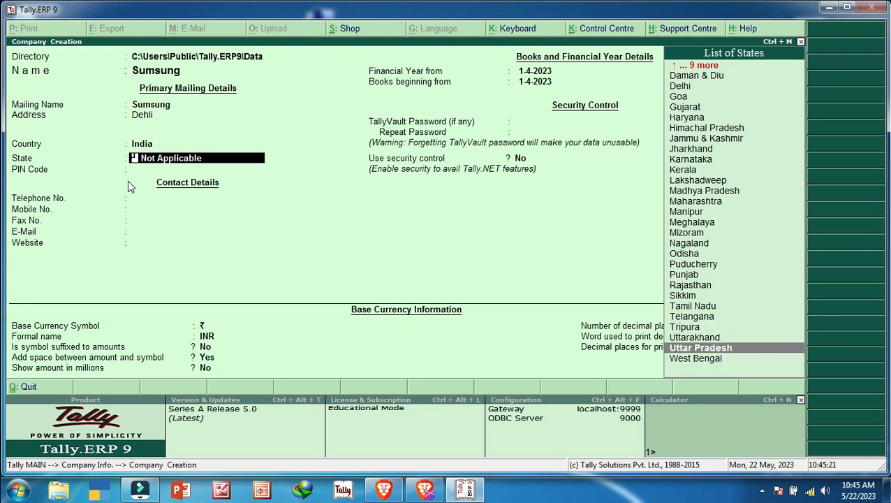
{"action": "key", "text": "Return"}
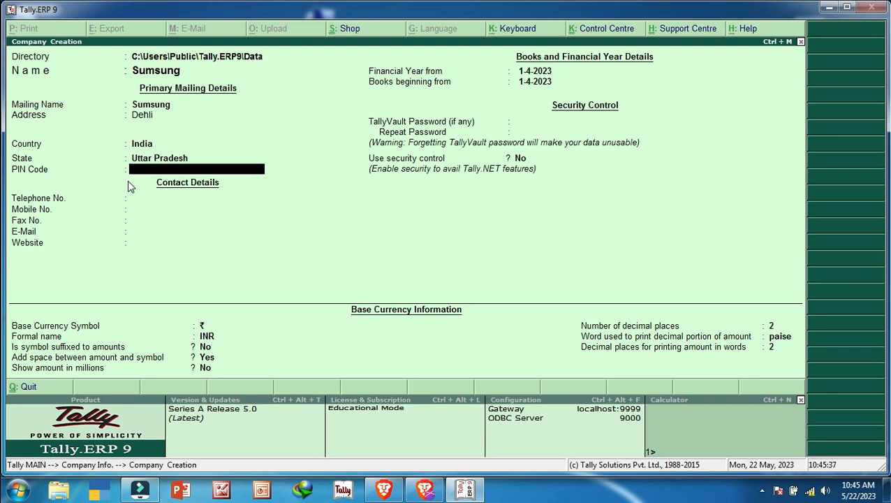
Enter the company's PIN code, correcting the mistyped digits.
{"action": "type", "text": "276288"}
{"action": "key", "text": "Return"}
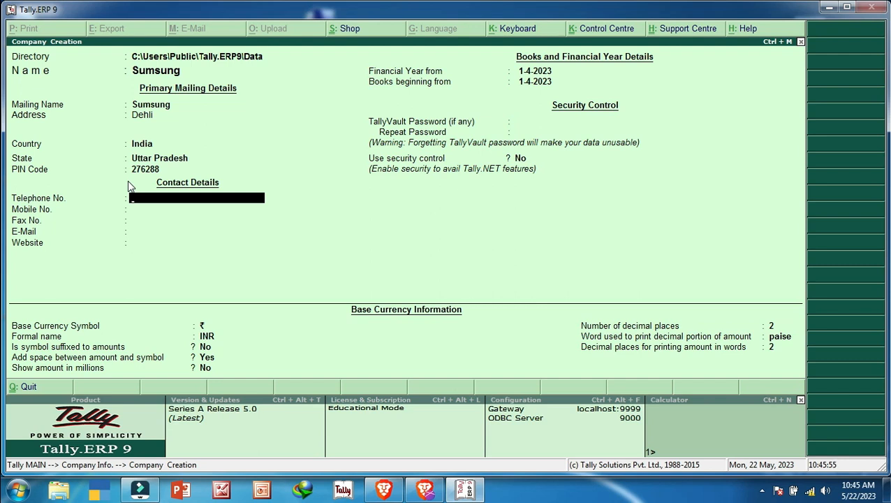
Enter the company's telephone and mobile numbers.
{"action": "key", "text": "Return"}
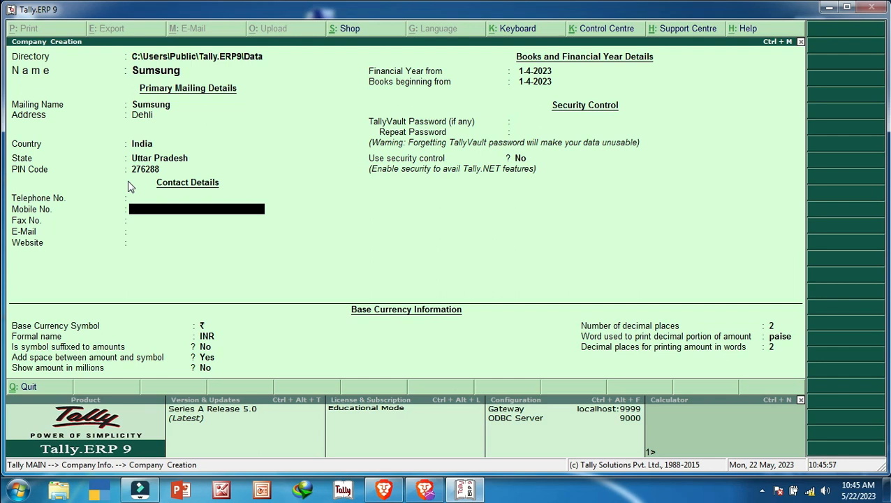
{"action": "key", "text": "Return"}
{"action": "key", "text": "Return"}
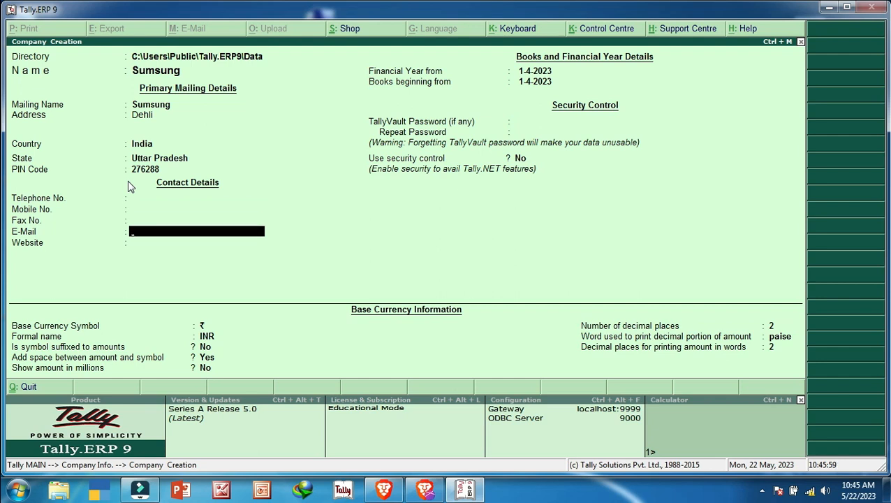
{"action": "key", "text": "Return"}
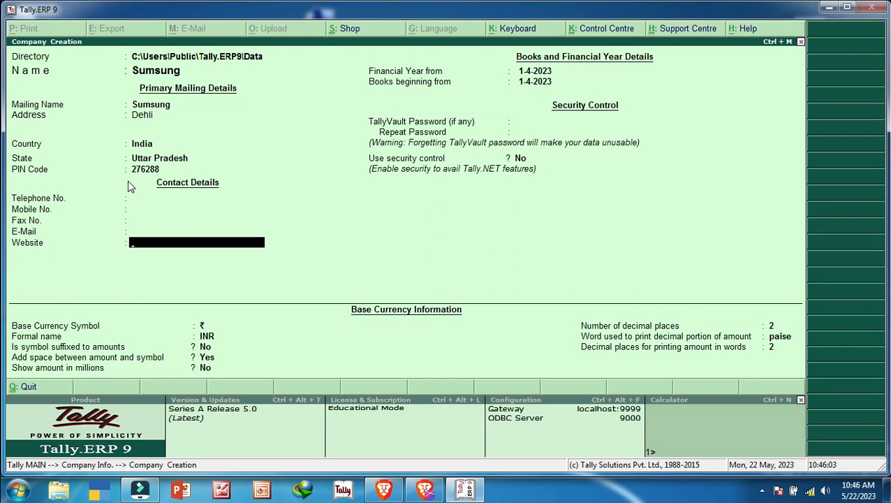
{"action": "key", "text": "Up"}
{"action": "key", "text": "Up"}
{"action": "key", "text": "Up"}
{"action": "key", "text": "Up"}
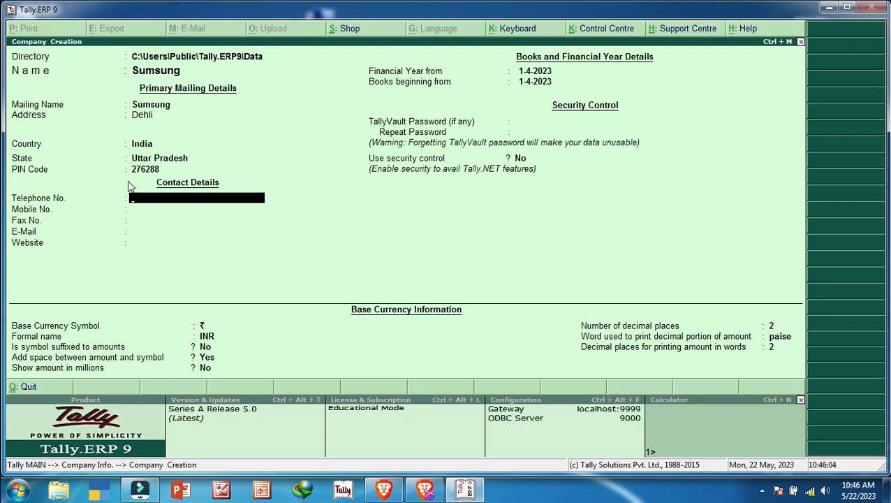
{"action": "key", "text": "Return"}
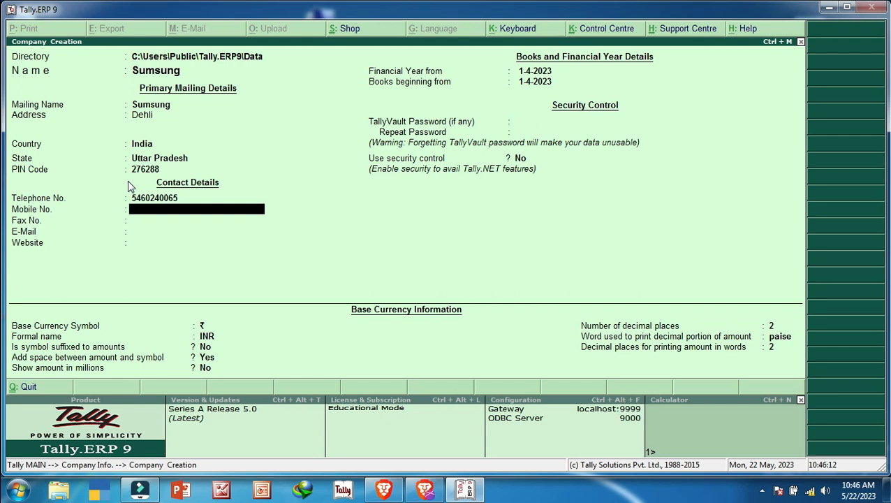
{"action": "key", "text": "Return"}
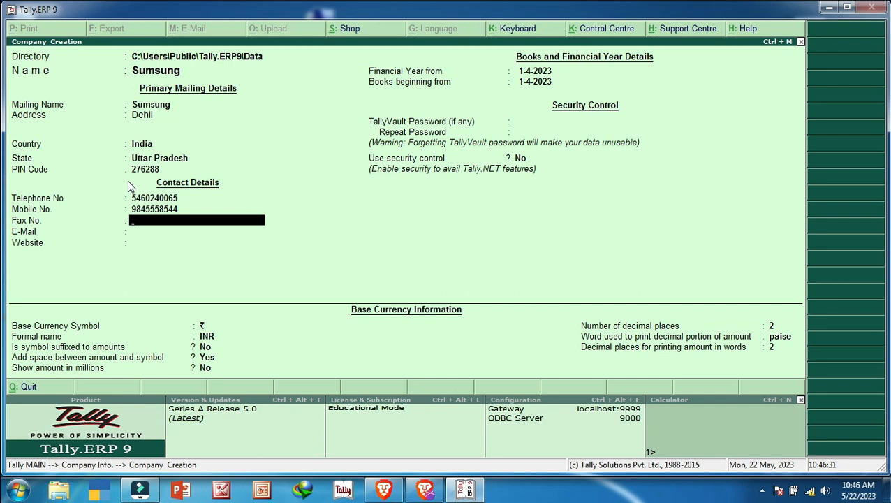
Enter the company's fax number, replacing the first entry and trimming an extra digit.
{"action": "type", "text": "987225"}
{"action": "key", "text": "Return"}
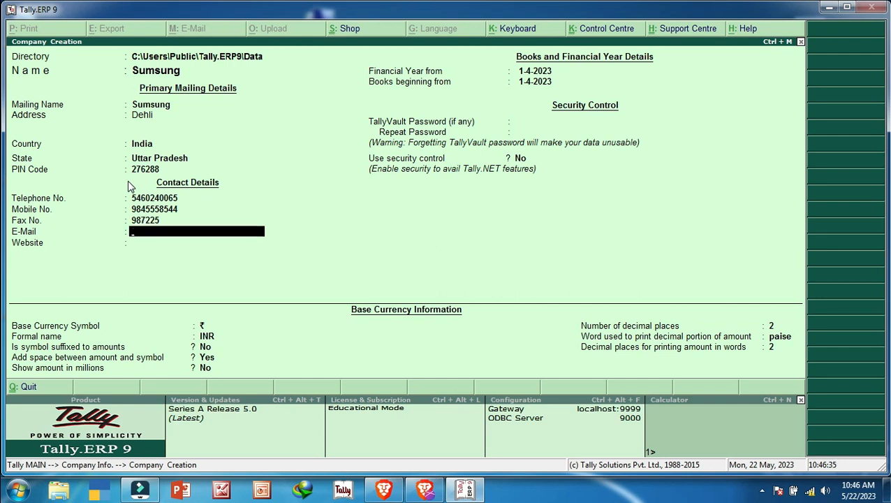
{"action": "key", "text": "BackSpace"}
{"action": "key", "text": "Return"}
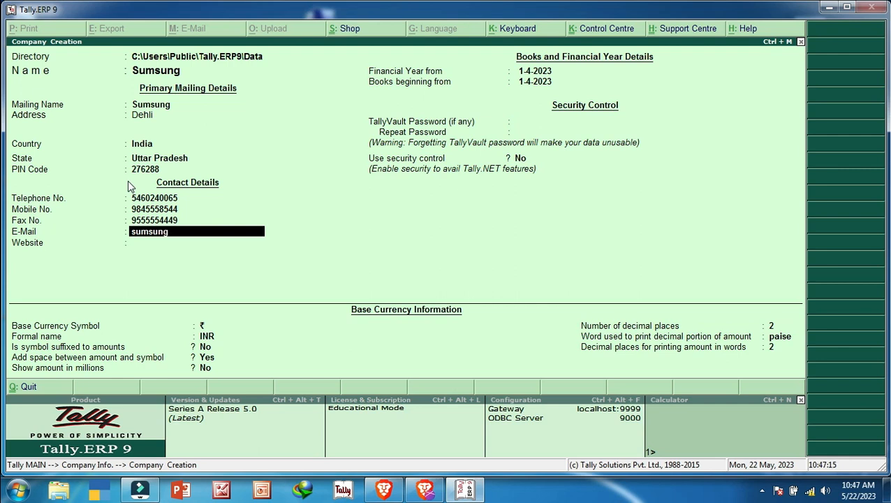
{"action": "type", "text": "m"}
{"action": "key", "text": "Return"}
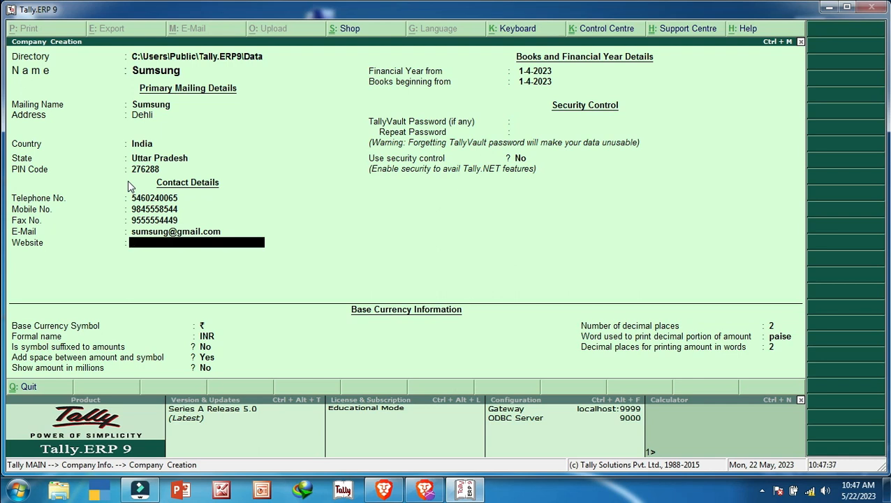
{"action": "type", "text": "www.sumsung.com"}
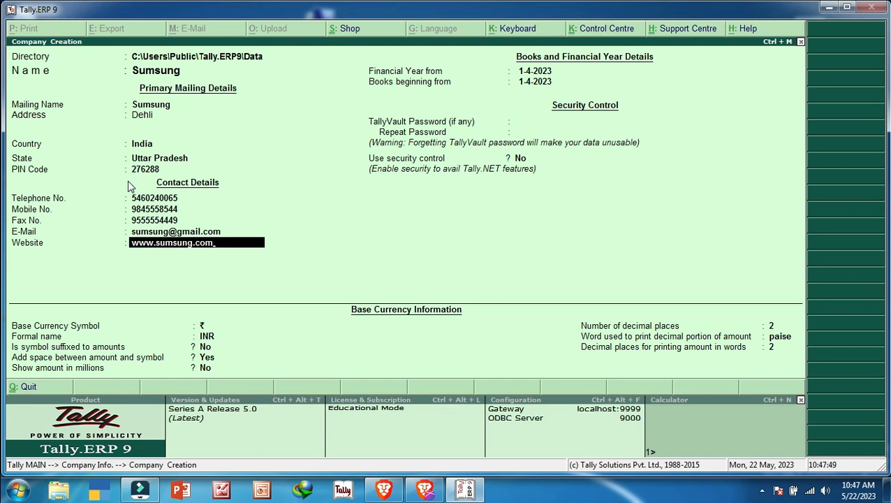
{"action": "key", "text": "Return"}
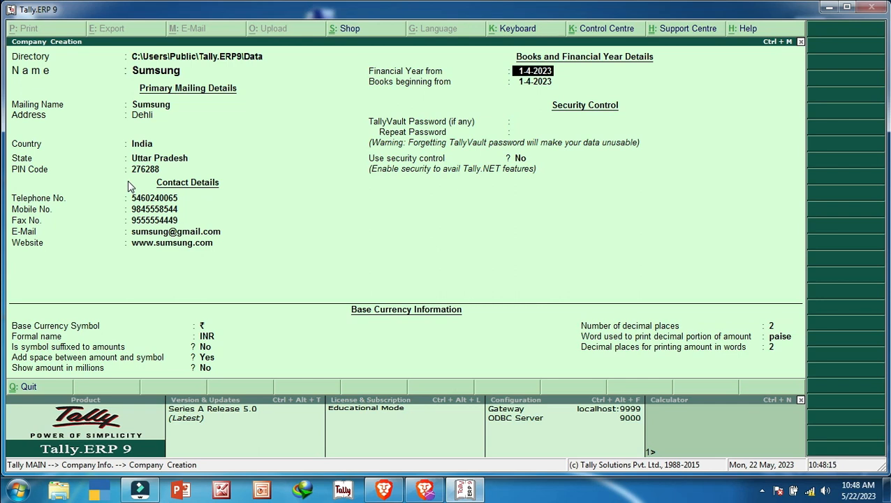
Enter 1/4/2023 as Financial Year from and accept the same Books beginning date.
{"action": "type", "text": "1"}
{"action": "type", "text": "/4/"}
{"action": "type", "text": "202"}
{"action": "type", "text": "3"}
{"action": "key", "text": "Return"}
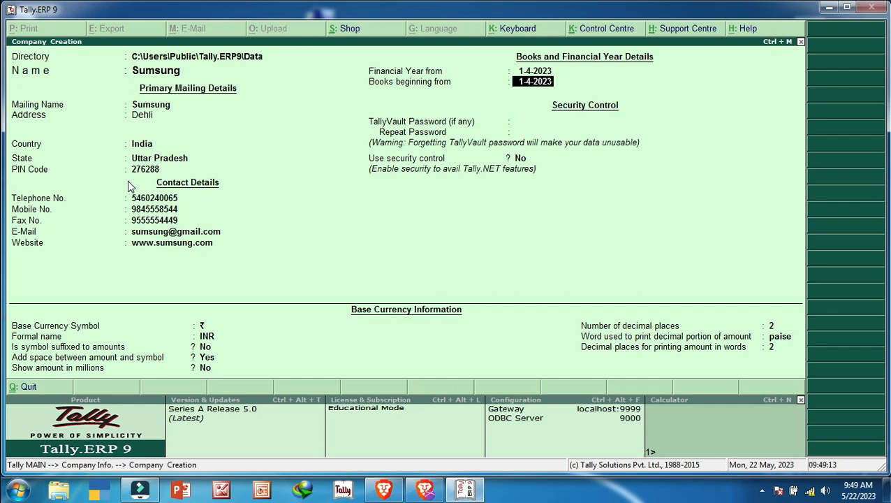
{"action": "key", "text": "Return"}
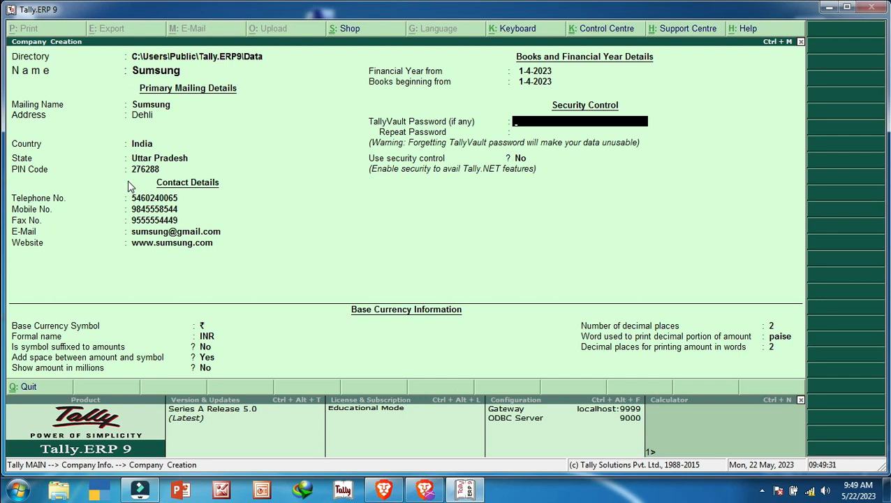
Erase the briefly typed TallyVault password so the company has no vault password.
{"action": "type", "text": "a"}
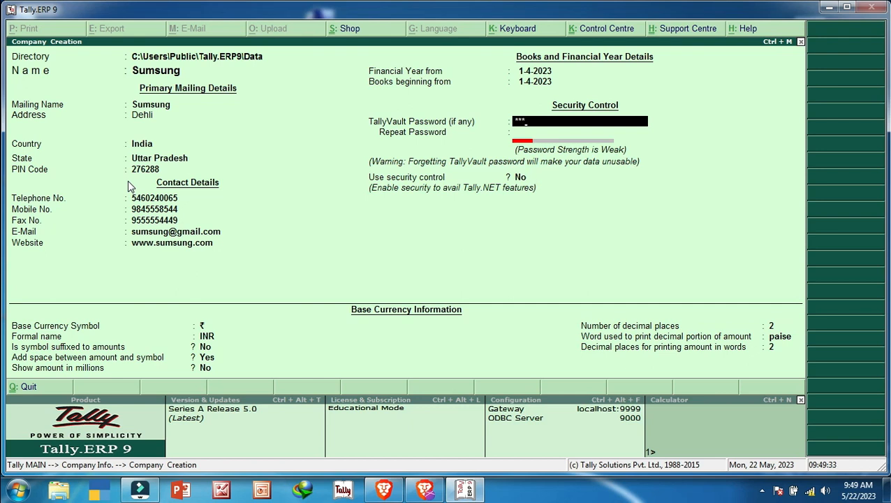
{"action": "key", "text": "Return"}
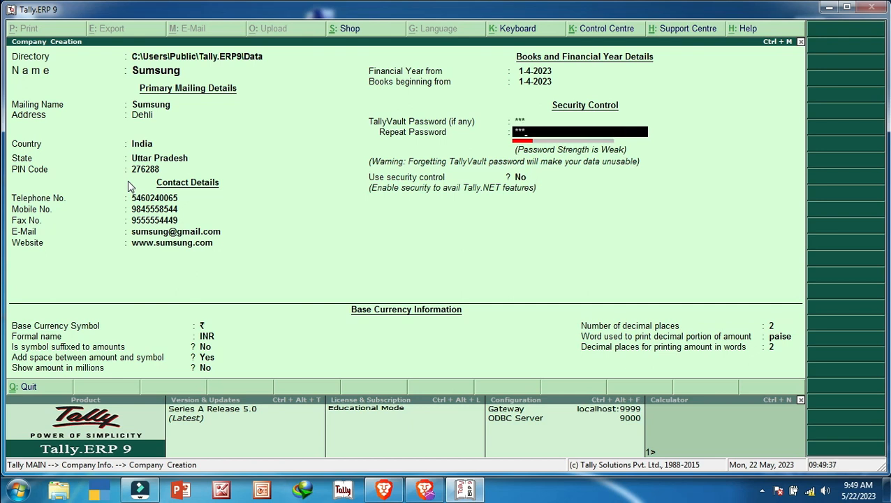
{"action": "key", "text": "Return"}
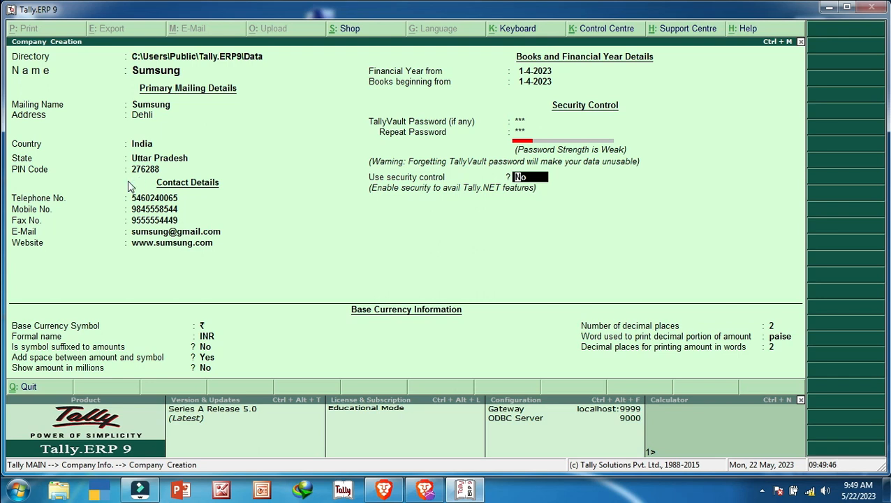
{"action": "key", "text": "Up"}
{"action": "key", "text": "Up"}
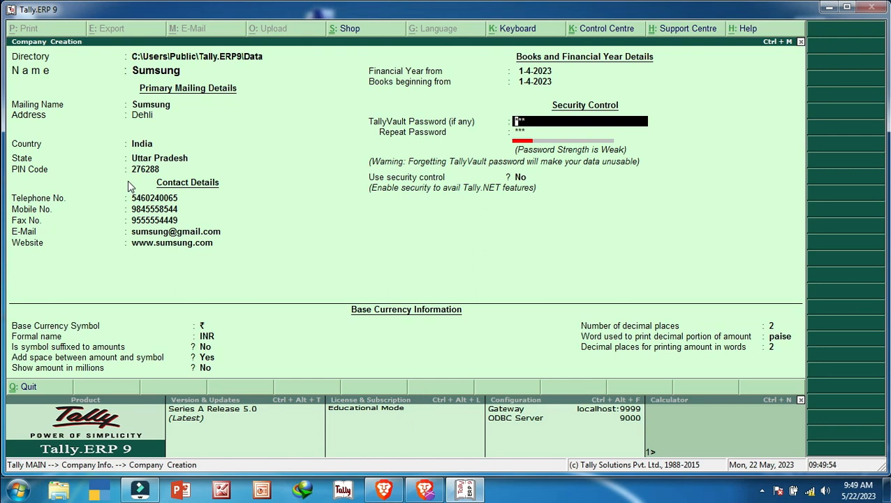
{"action": "key", "text": "Up"}
{"action": "key", "text": "Up"}
{"action": "key", "text": "Down"}
{"action": "key", "text": "Down"}
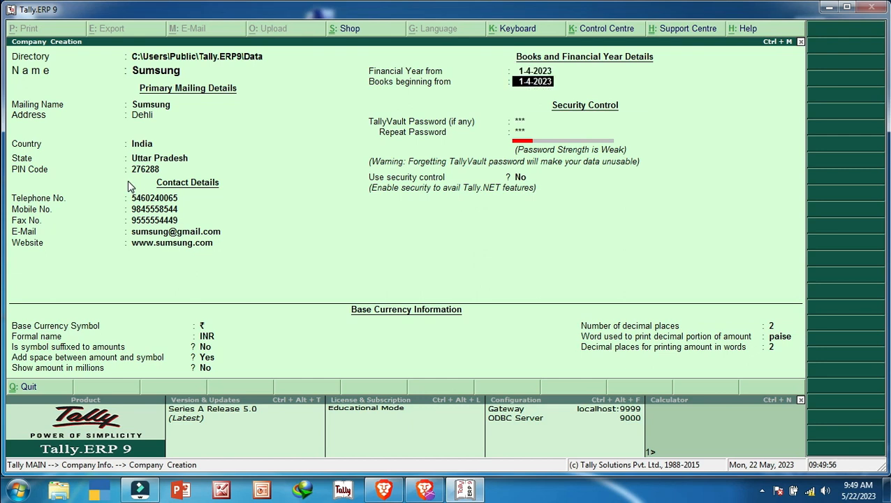
{"action": "key", "text": "Up"}
{"action": "key", "text": "Down"}
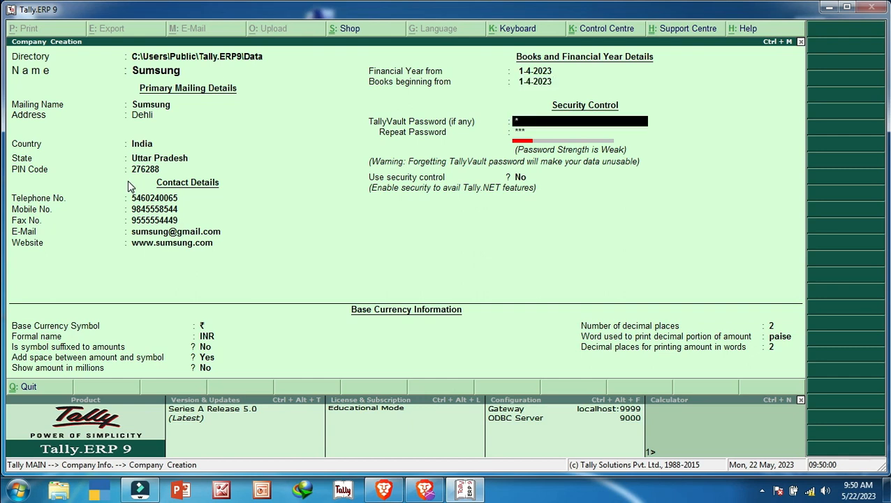
{"action": "key", "text": "BackSpace"}
{"action": "key", "text": "Return"}
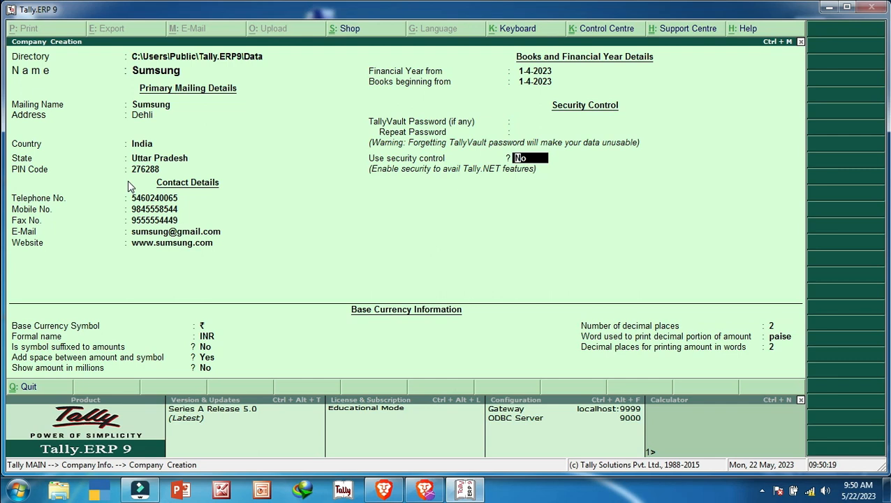
{"action": "key", "text": "Up"}
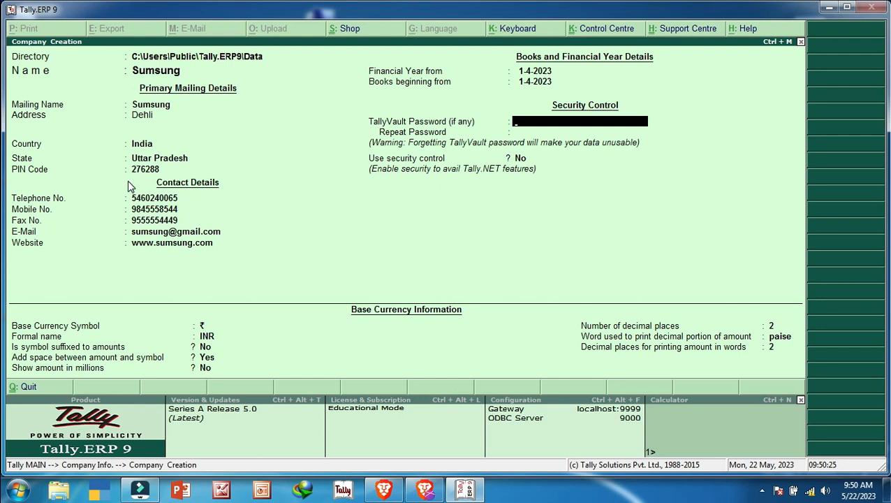
{"action": "key", "text": "Down"}
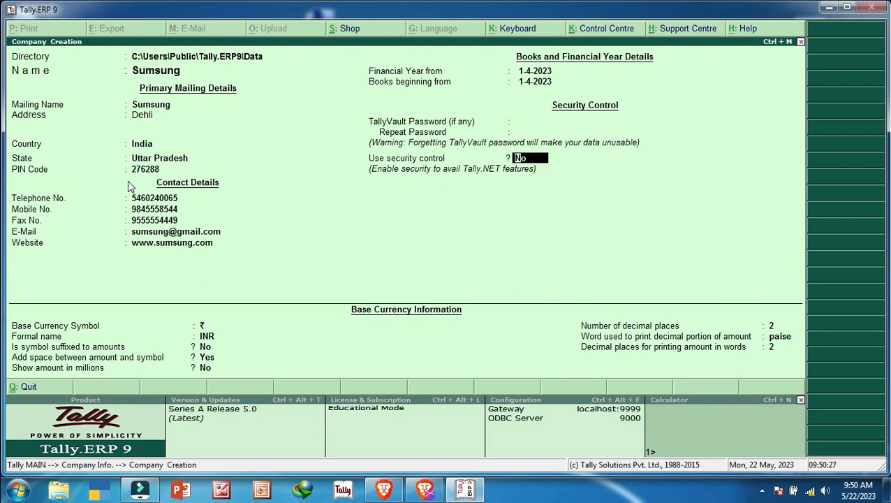
{"action": "key", "text": "Up"}
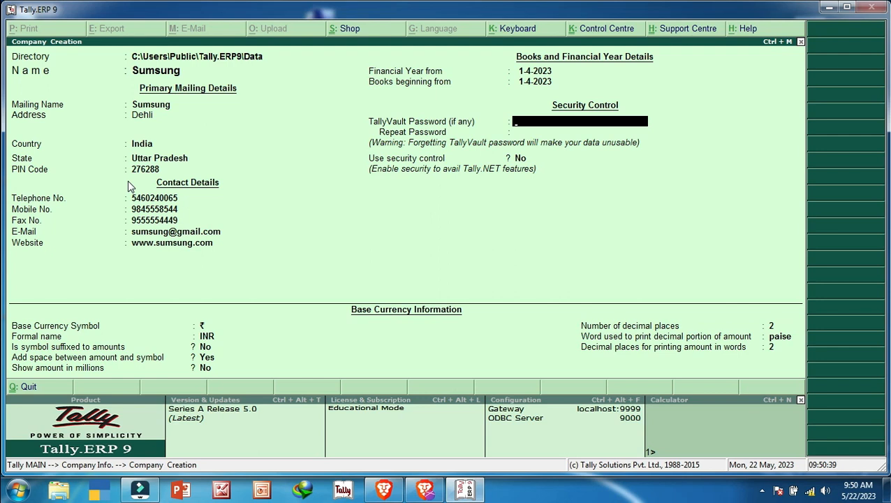
{"action": "key", "text": "Return"}
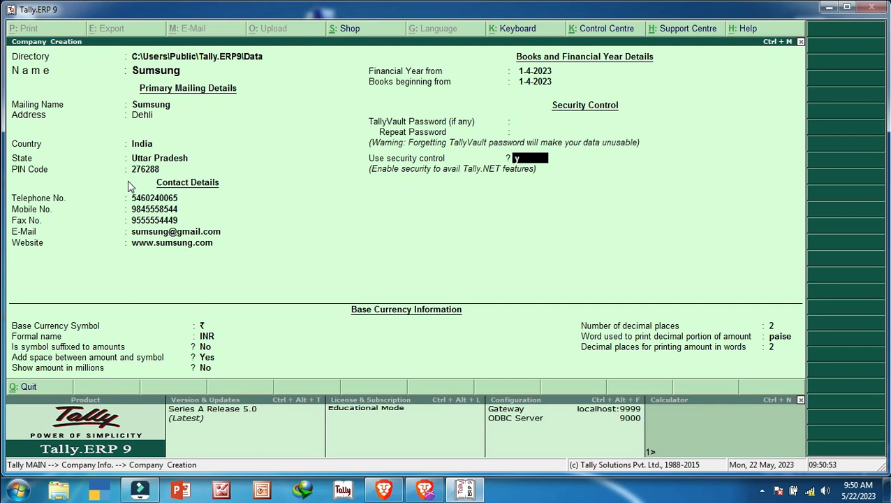
Enable security control with an administrator name and password, acknowledging the forgotten-password warning.
{"action": "key", "text": "y"}
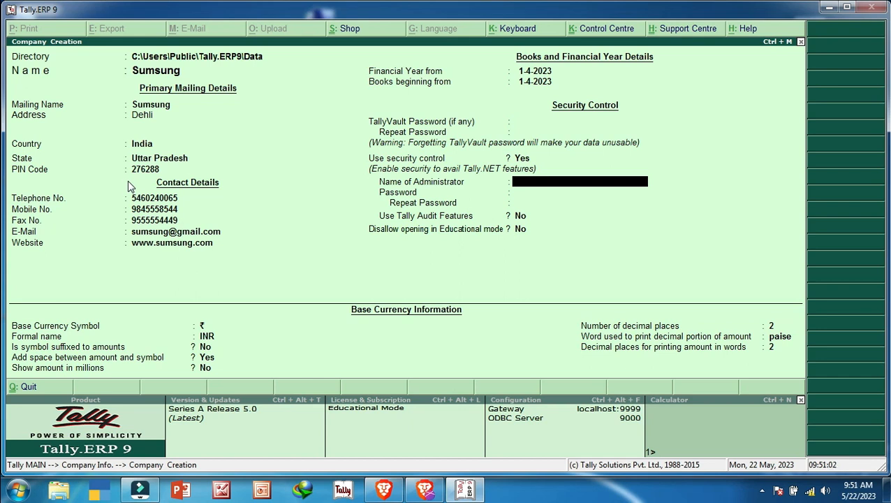
{"action": "type", "text": "a"}
{"action": "key", "text": "BackSpace"}
{"action": "type", "text": "ram"}
{"action": "key", "text": "Return"}
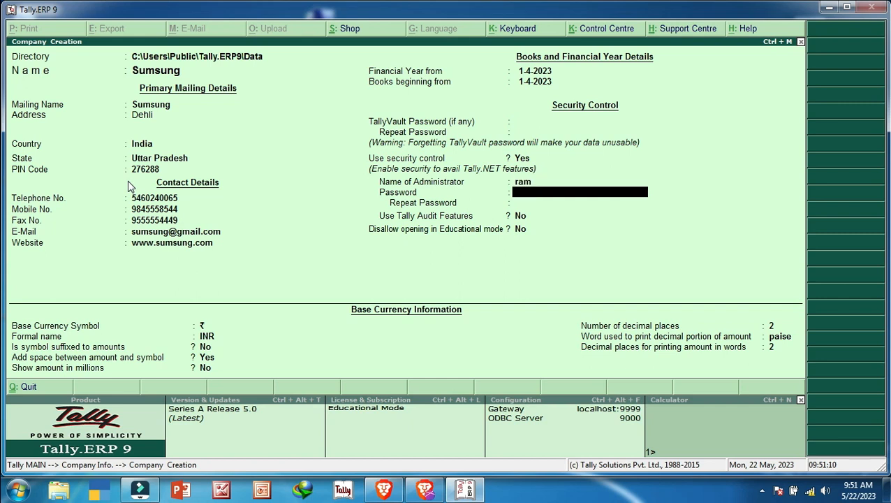
{"action": "type", "text": "**"}
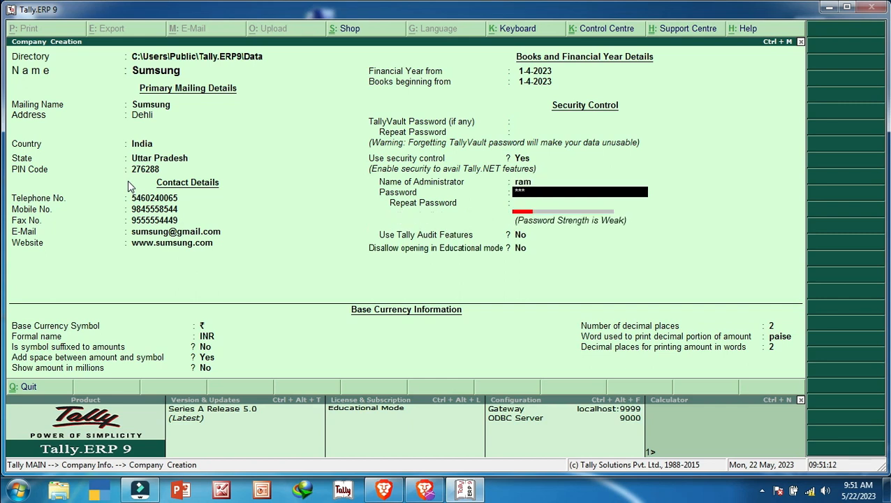
{"action": "key", "text": "Return"}
{"action": "type", "text": "***"}
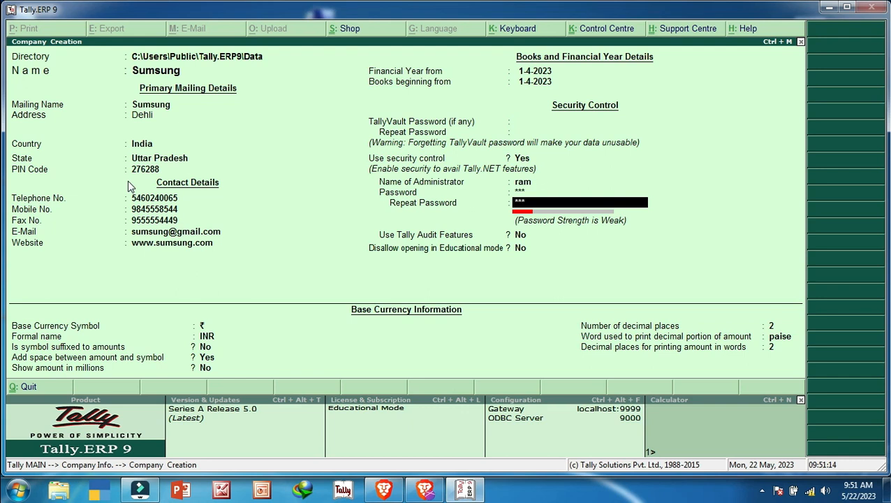
{"action": "key", "text": "Return"}
{"action": "key", "text": "Return"}
{"action": "key", "text": "Return"}
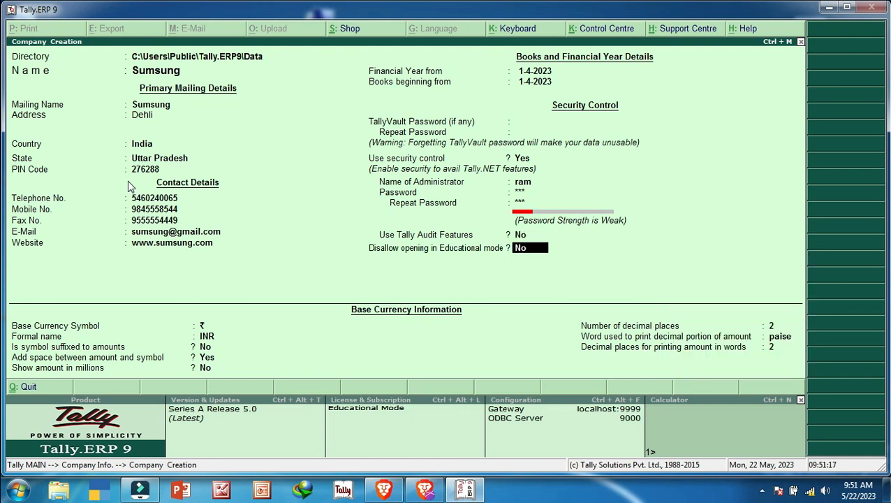
{"action": "key", "text": "Return"}
{"action": "key", "text": "Return"}
{"action": "key", "text": "Return"}
{"action": "key", "text": "Return"}
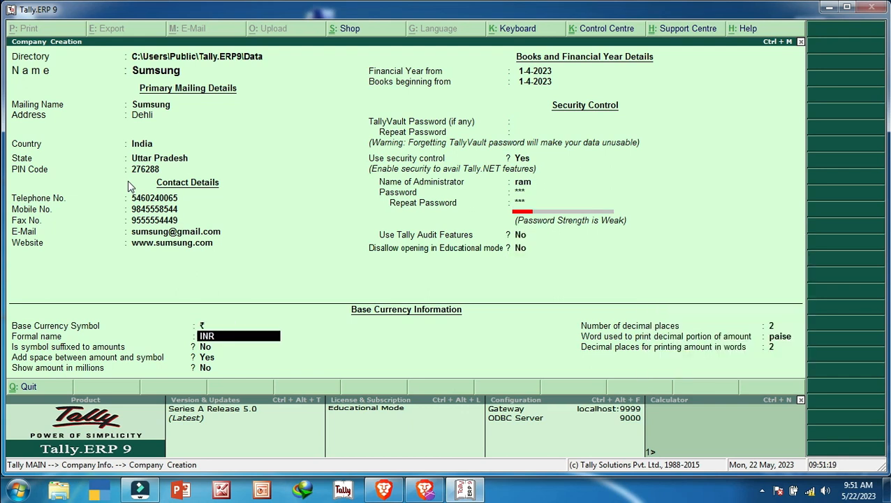
{"action": "key", "text": "Return"}
{"action": "key", "text": "Return"}
{"action": "key", "text": "Return"}
{"action": "key", "text": "Return"}
{"action": "key", "text": "Return"}
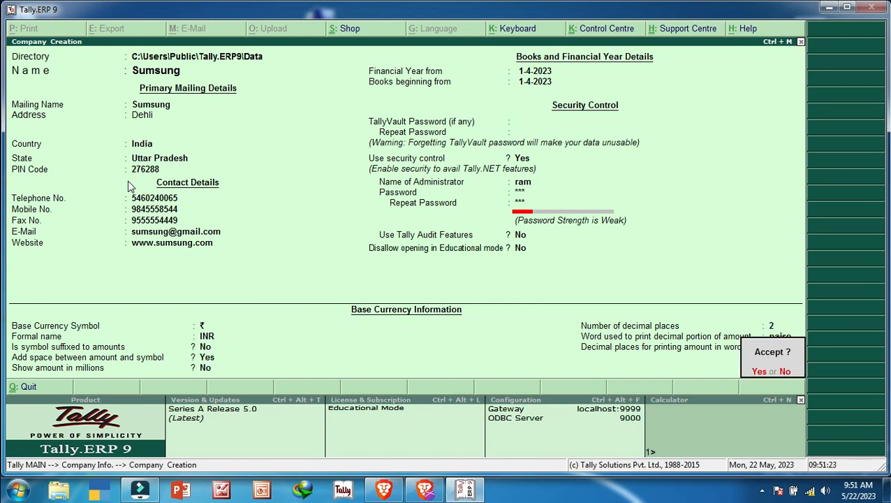
Accept the Sumsung company creation form to save the new company.
{"action": "key", "text": "Return"}
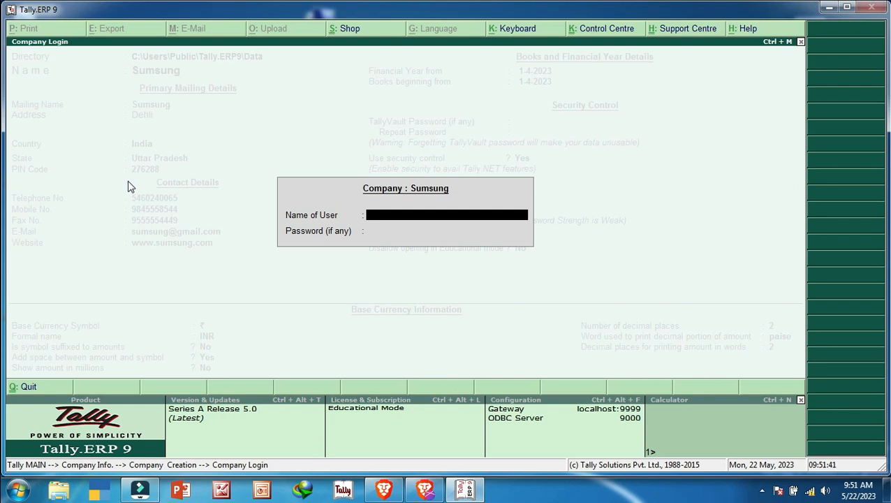
Log in to Sumsung with the administrator user name and password.
{"action": "type", "text": "am"}
{"action": "key", "text": "Return"}
{"action": "type", "text": "**"}
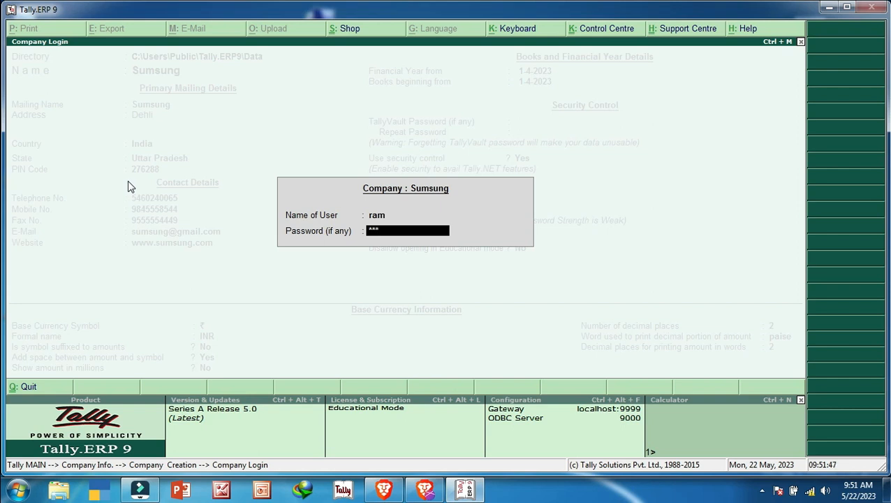
{"action": "key", "text": "Return"}
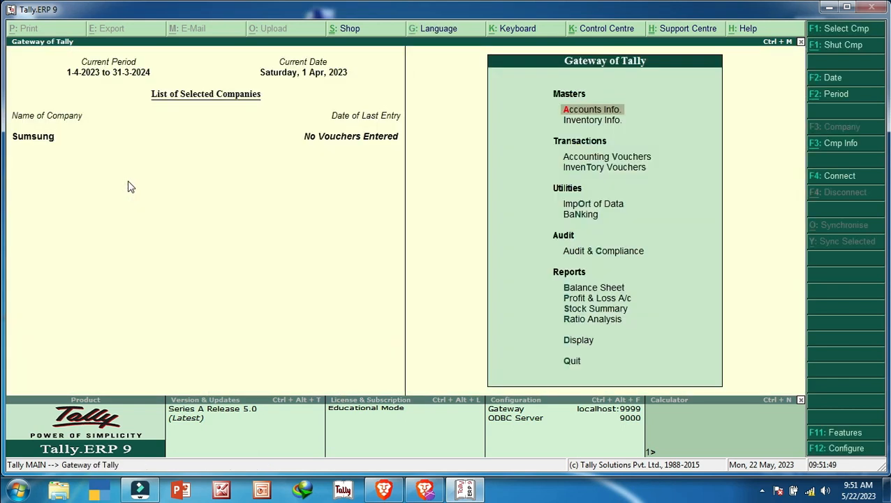